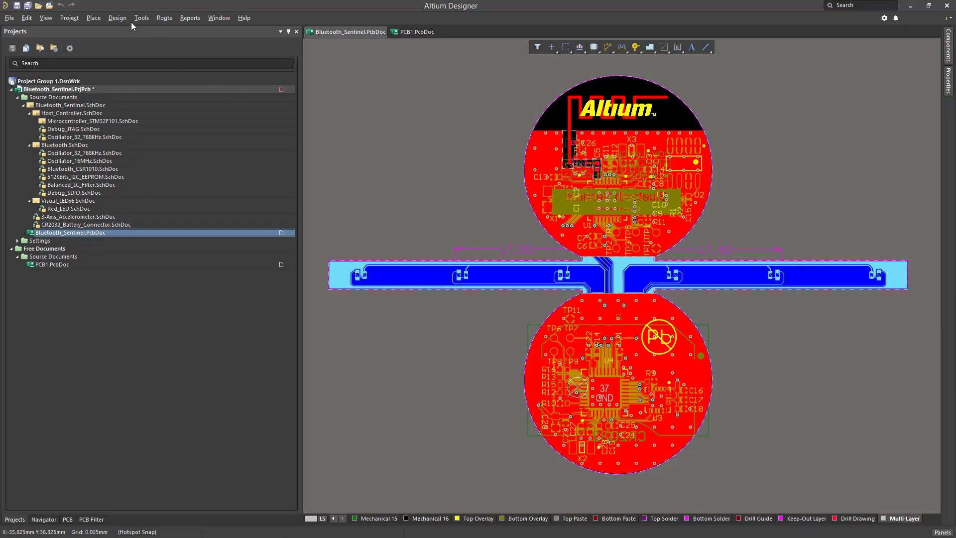
Open the Layer Stack Manager for Bluetooth_Sentinel.PcbDoc from the Design menu
{"action": "left_click", "coordinate": [118, 18]}
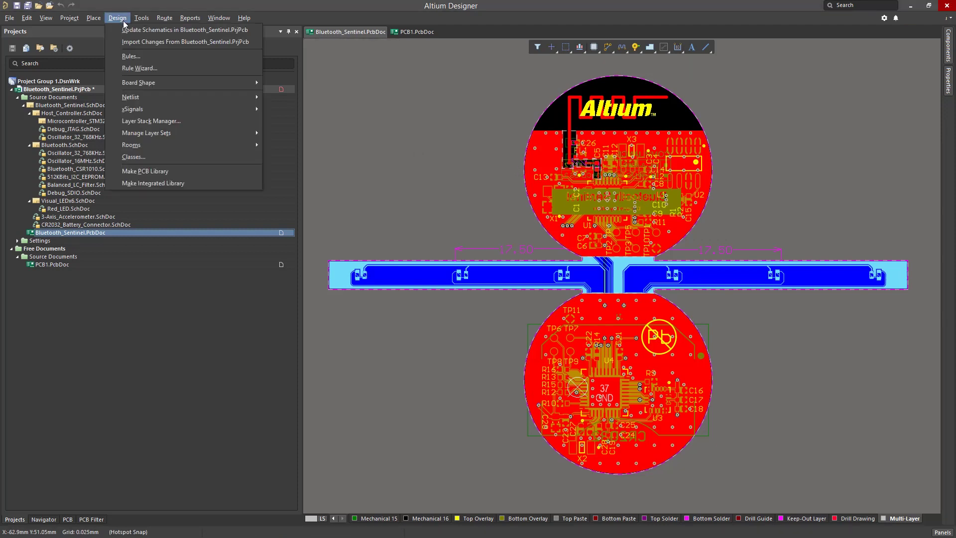
{"action": "left_click", "coordinate": [144, 120]}
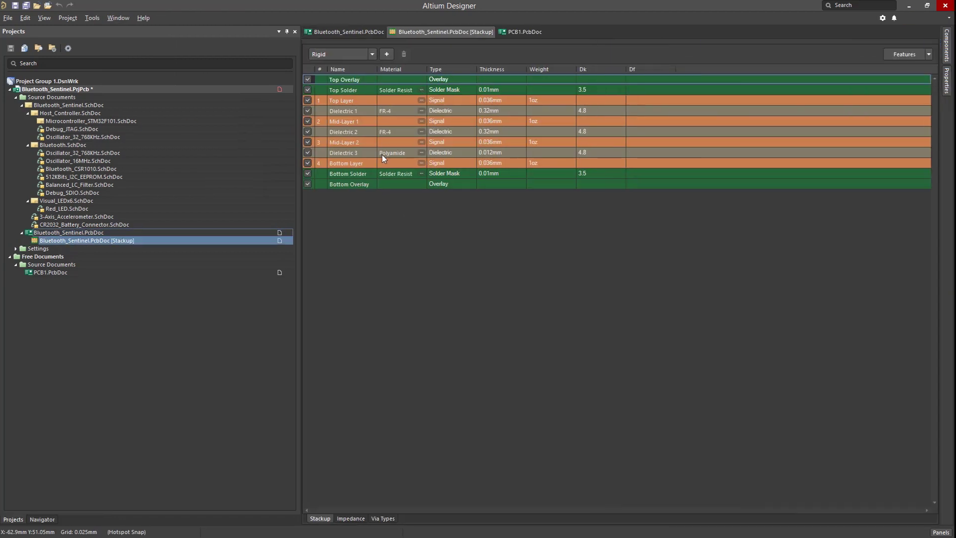
Switch the stackup view from Rigid to Flex and back, then close the Stackup document
{"action": "left_click", "coordinate": [367, 56]}
{"action": "left_click", "coordinate": [356, 76]}
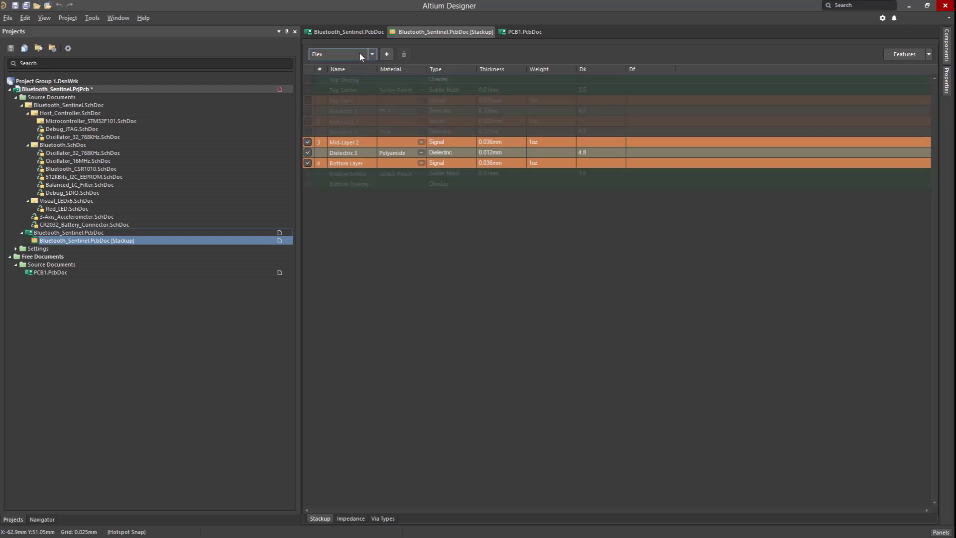
{"action": "left_click", "coordinate": [360, 53]}
{"action": "left_click", "coordinate": [354, 65]}
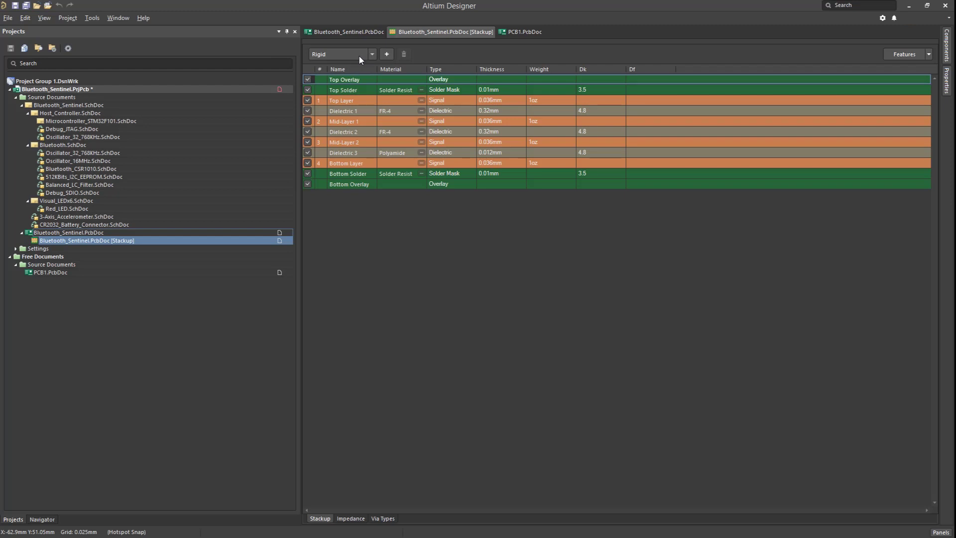
{"action": "key", "text": "ctrl+F4"}
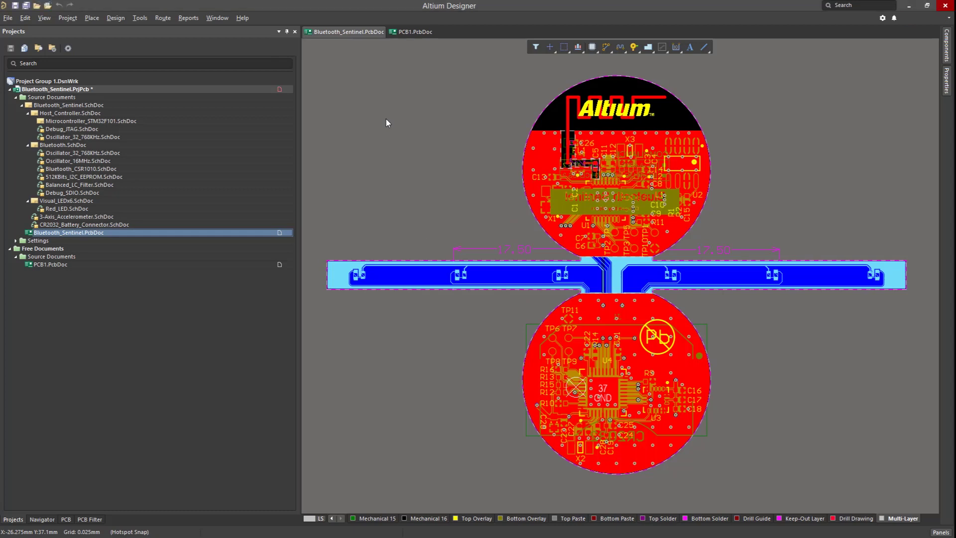
Inspect the board's rigid and flex regions in Board Planning Mode
{"action": "key", "text": "1"}
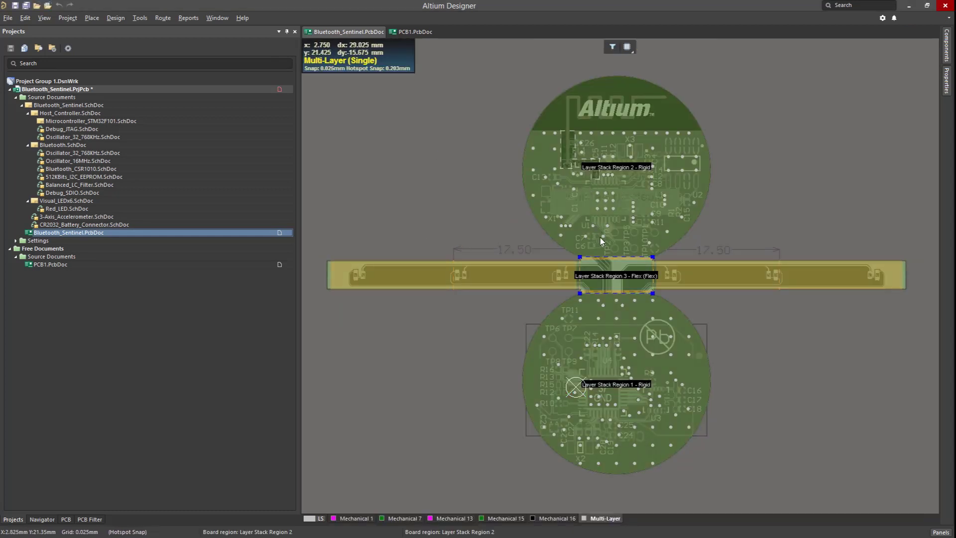
{"action": "scroll", "coordinate": [600, 237], "scroll_direction": "up", "scroll_amount": 2, "text": "ctrl"}
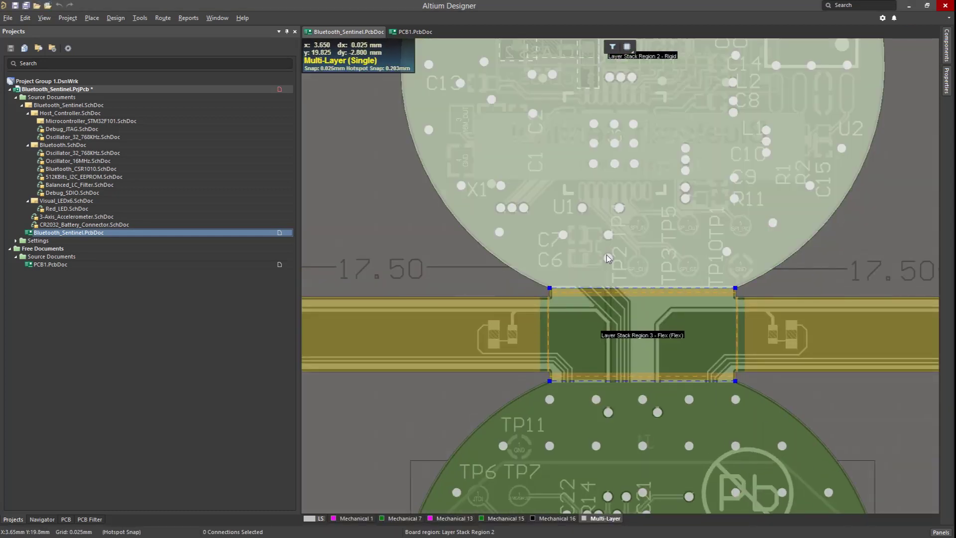
{"action": "scroll", "coordinate": [606, 255], "scroll_direction": "down", "scroll_amount": 5}
{"action": "scroll", "coordinate": [607, 254], "scroll_direction": "up", "scroll_amount": 2}
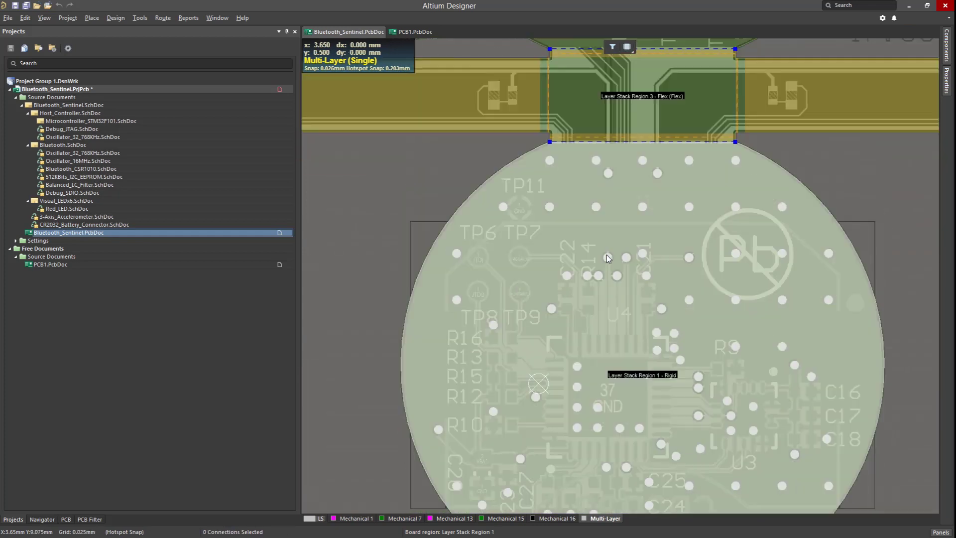
{"action": "scroll", "coordinate": [606, 255], "scroll_direction": "up", "scroll_amount": 3}
{"action": "scroll", "coordinate": [676, 254], "scroll_direction": "down", "scroll_amount": 1, "text": "ctrl"}
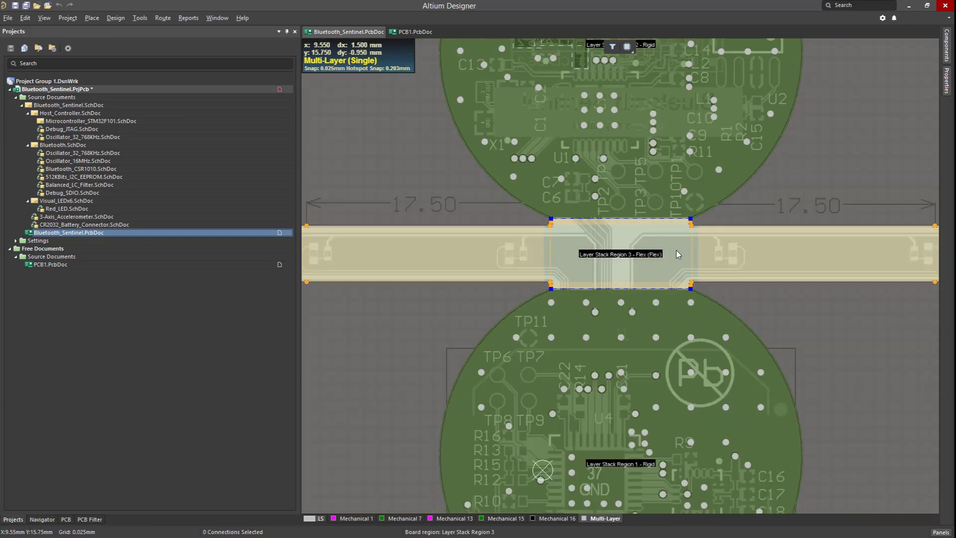
{"action": "scroll", "coordinate": [677, 250], "scroll_direction": "down", "scroll_amount": 2, "text": "ctrl"}
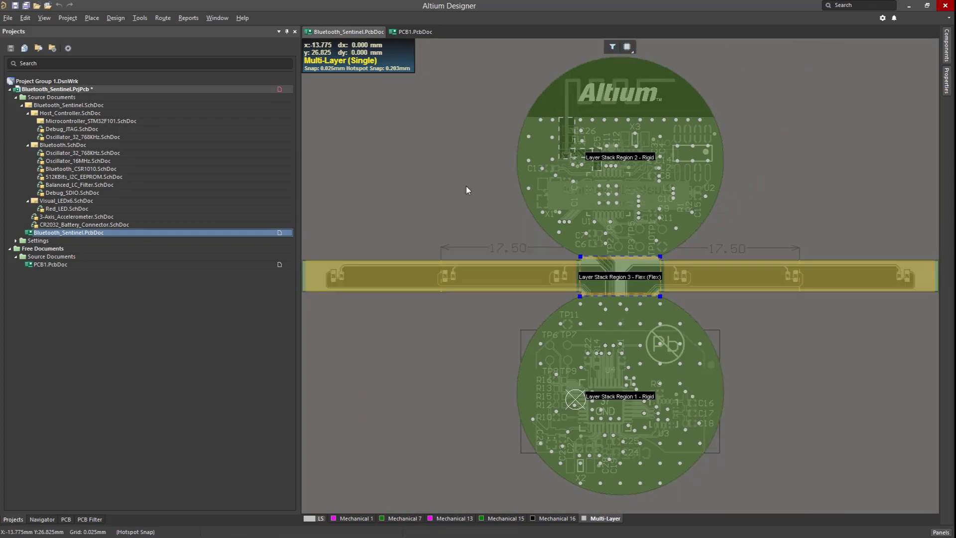
View the board in 2D and fitted 3D, then open PCB1.PcbDoc
{"action": "key", "text": "2"}
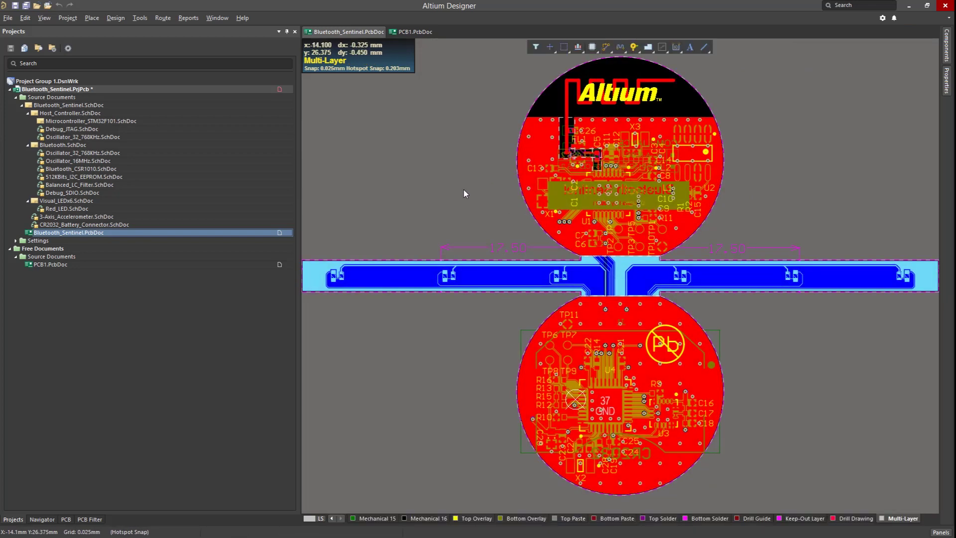
{"action": "key", "text": "3"}
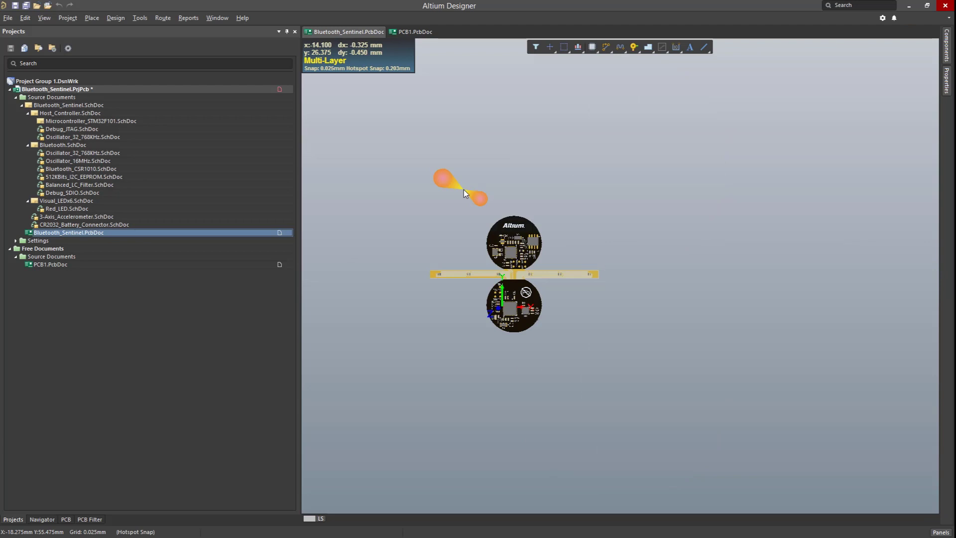
{"action": "right_click", "coordinate": [496, 257]}
{"action": "key", "text": "ctrl+Page_Down"}
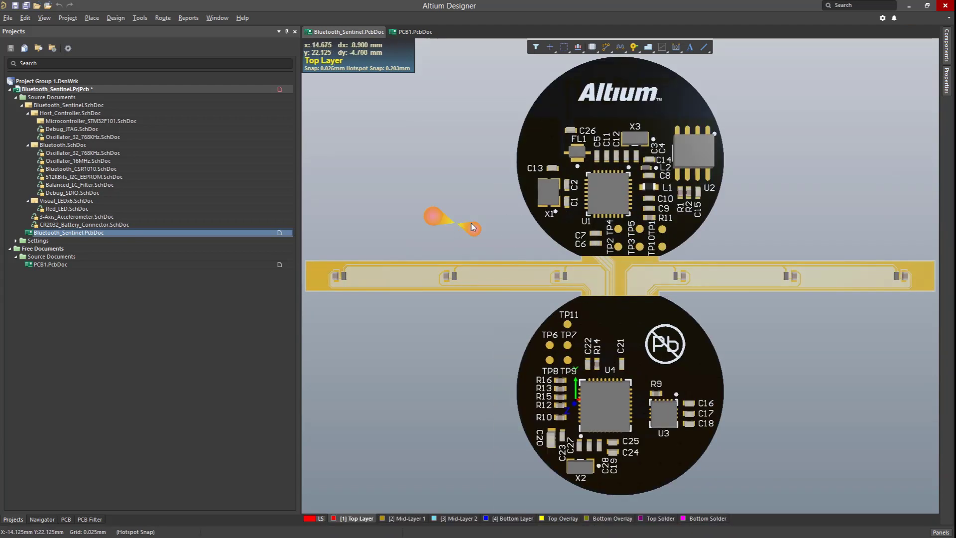
{"action": "double_click", "coordinate": [79, 265]}
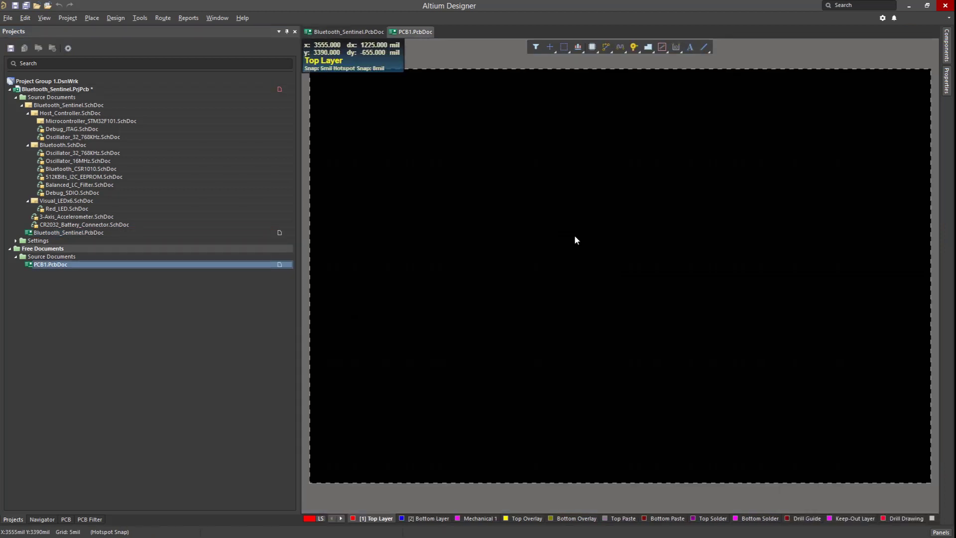
In Board Planning Mode, edit the board shape and slide its left edge in and out
{"action": "key", "text": "1"}
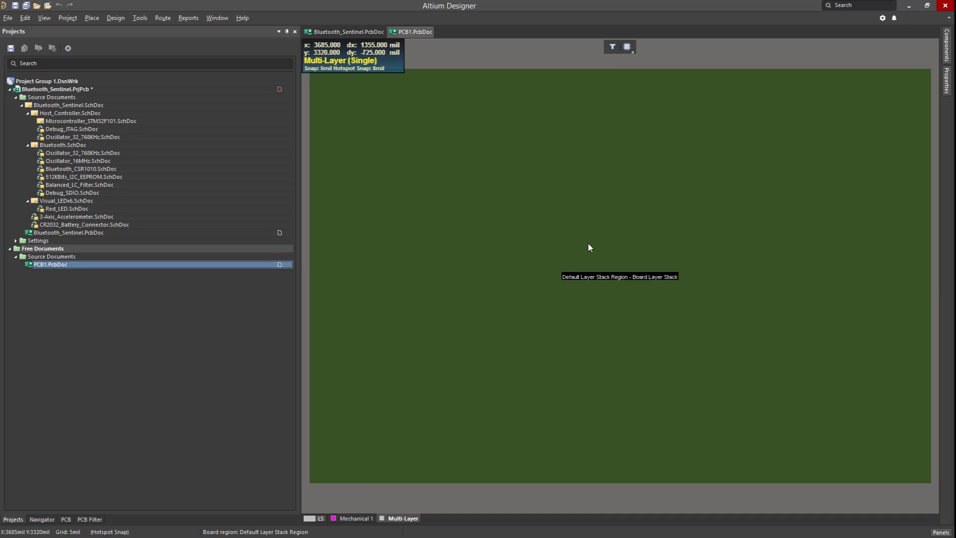
{"action": "scroll", "coordinate": [587, 242], "scroll_direction": "down", "scroll_amount": 2, "text": "ctrl"}
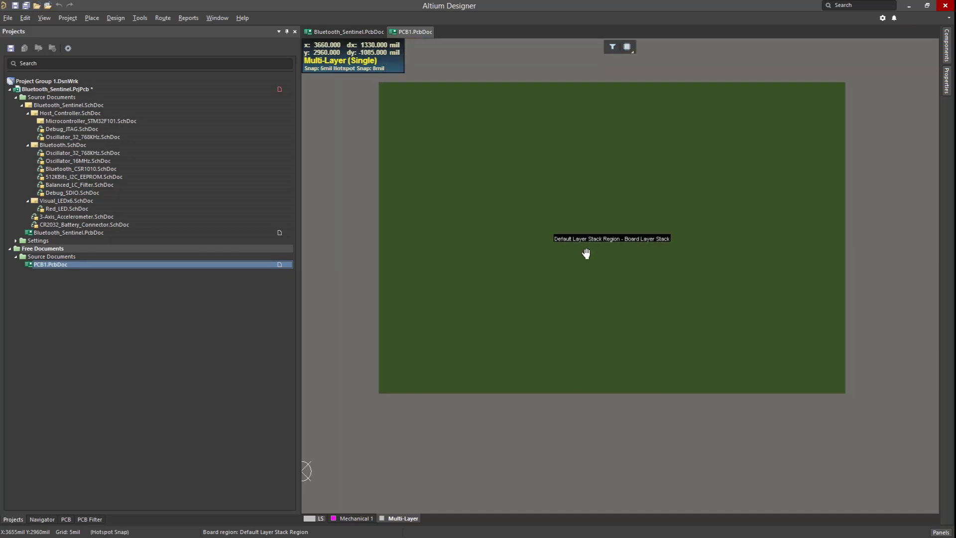
{"action": "right_click_drag", "start_coordinate": [588, 246], "coordinate": [584, 273]}
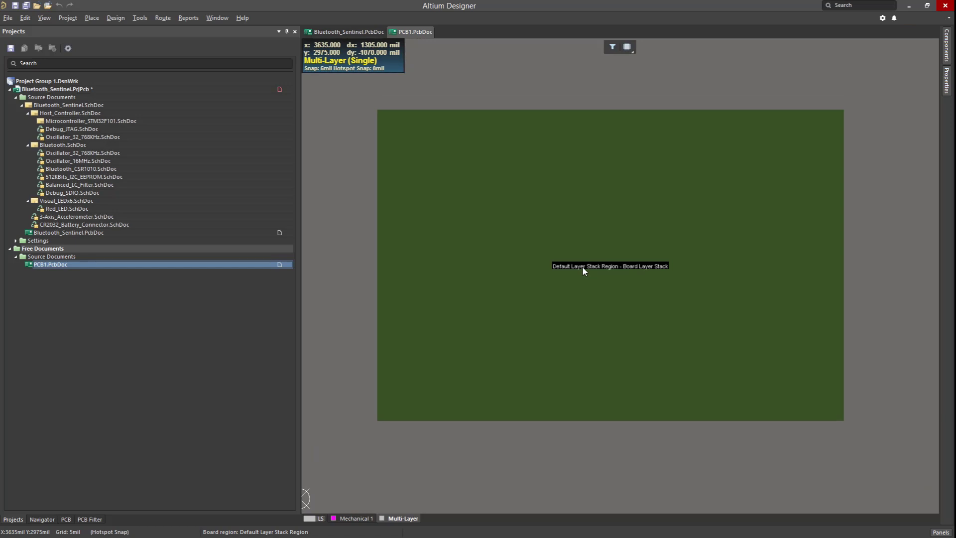
{"action": "left_click", "coordinate": [116, 18]}
{"action": "left_click", "coordinate": [131, 69]}
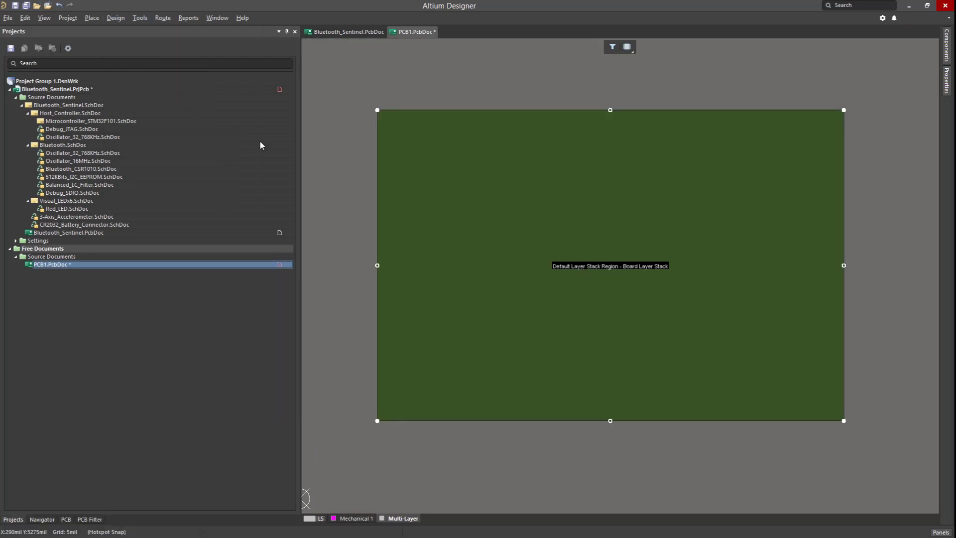
{"action": "left_click", "coordinate": [377, 233]}
{"action": "left_click", "coordinate": [377, 232]}
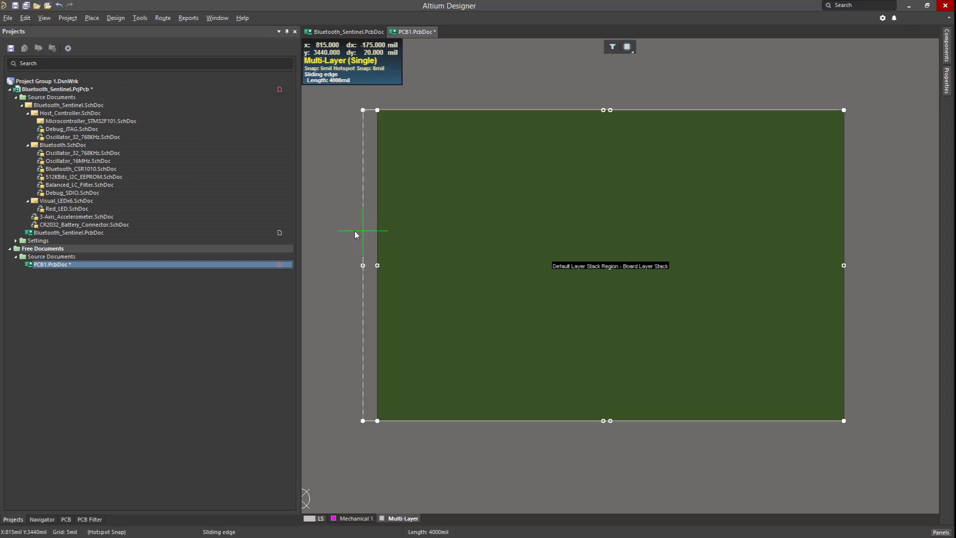
{"action": "left_click", "coordinate": [326, 232]}
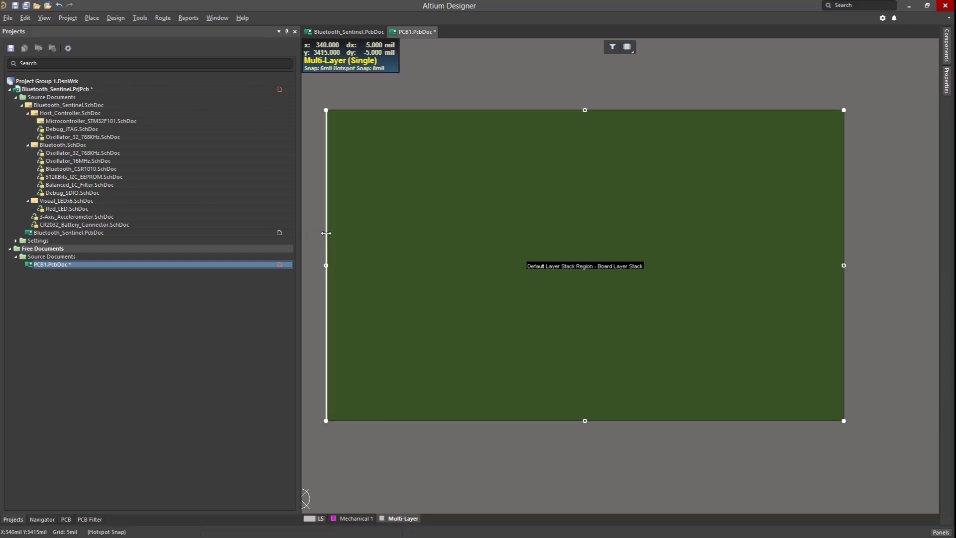
{"action": "left_click", "coordinate": [326, 232]}
{"action": "left_click", "coordinate": [444, 237]}
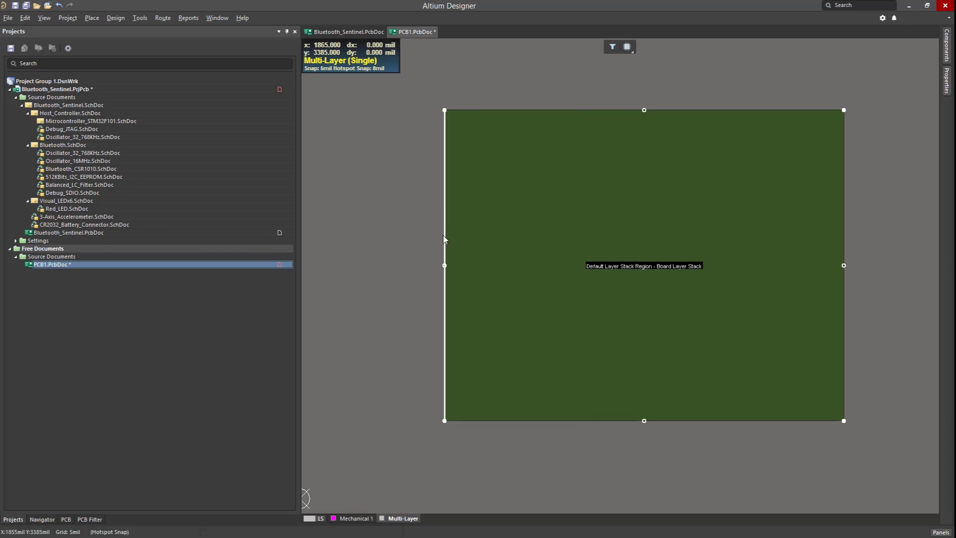
Adjust the board's right and bottom edges to new positions
{"action": "left_click", "coordinate": [842, 235]}
{"action": "left_click", "coordinate": [900, 236]}
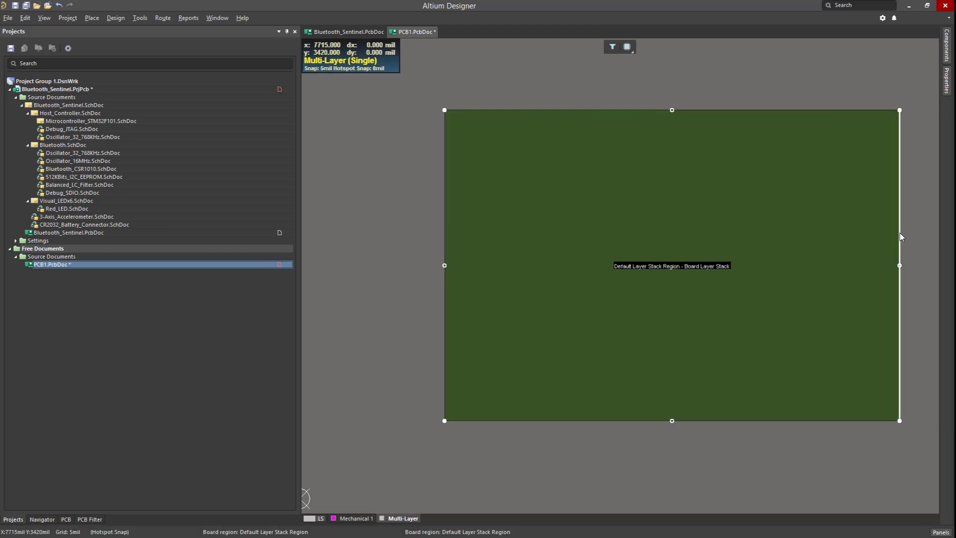
{"action": "left_click", "coordinate": [899, 240]}
{"action": "left_click", "coordinate": [856, 241]}
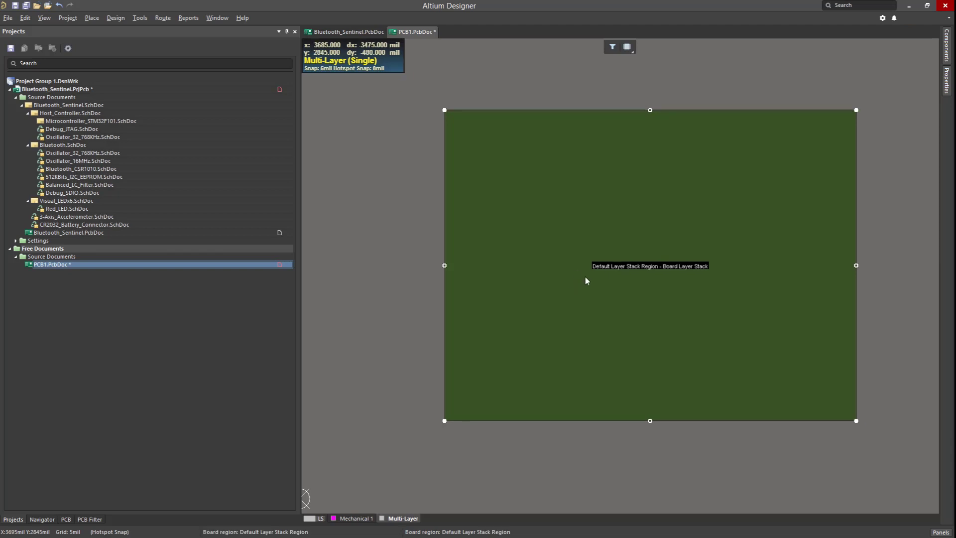
{"action": "left_click", "coordinate": [536, 420]}
{"action": "left_click", "coordinate": [544, 482]}
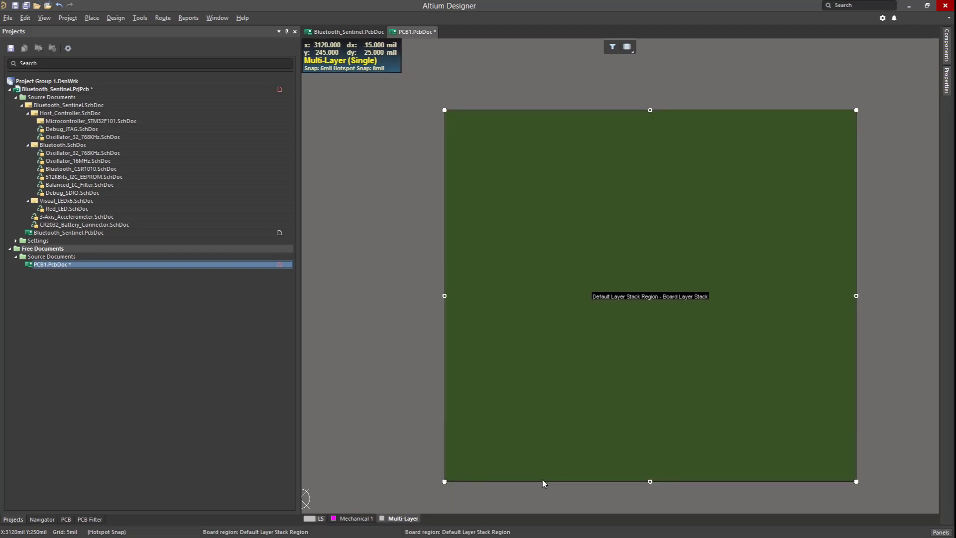
{"action": "left_click", "coordinate": [542, 481]}
{"action": "left_click", "coordinate": [545, 439]}
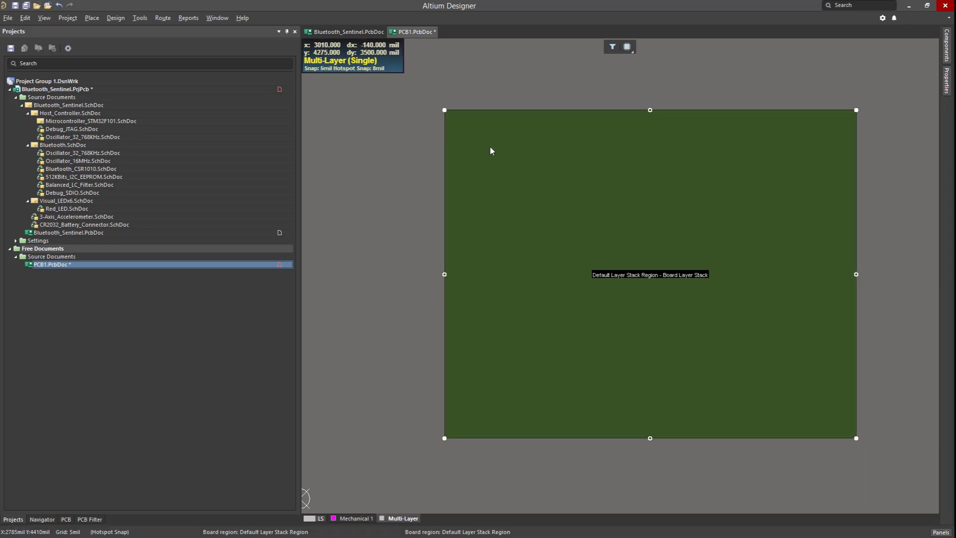
Try and undo a top-left corner move, then pull the bottom midpoint into a V
{"action": "left_click", "coordinate": [444, 110]}
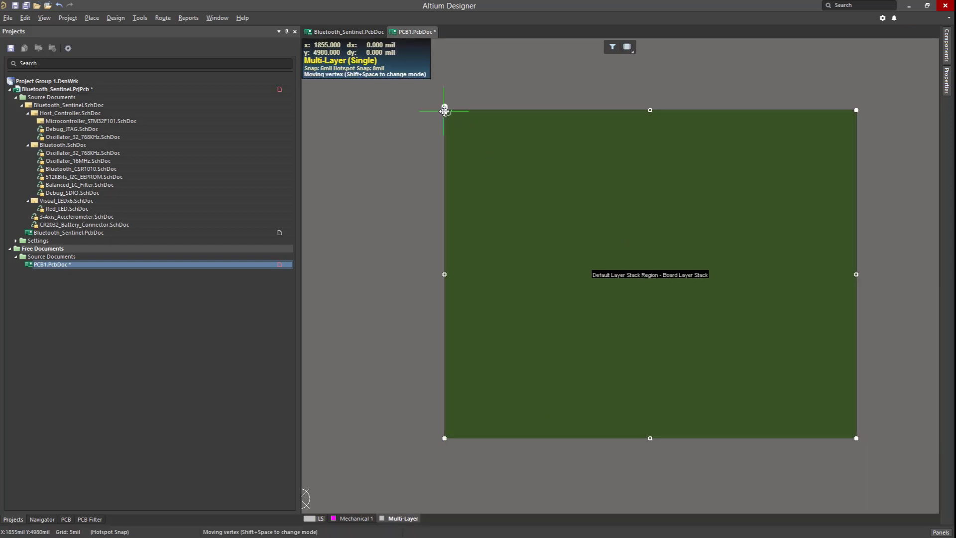
{"action": "left_click", "coordinate": [380, 72]}
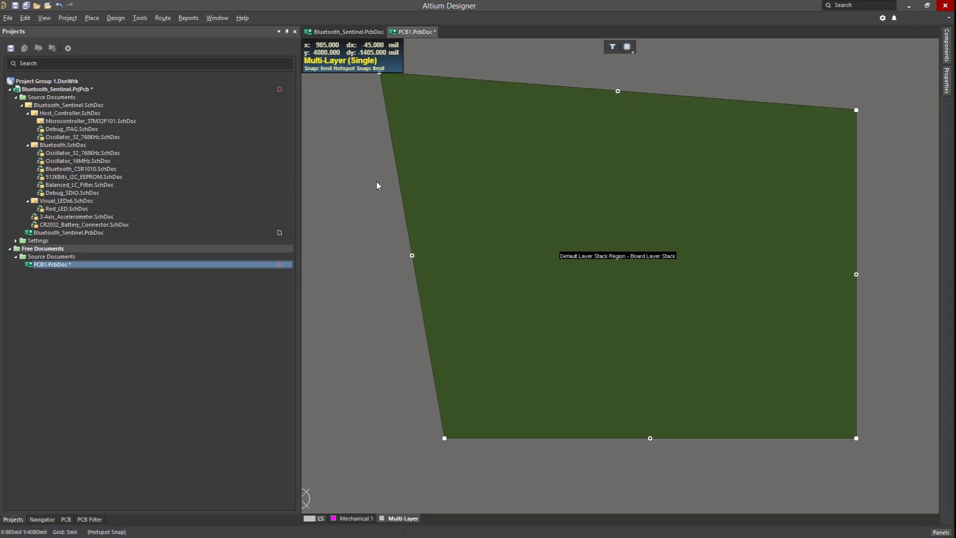
{"action": "key", "text": "ctrl+z"}
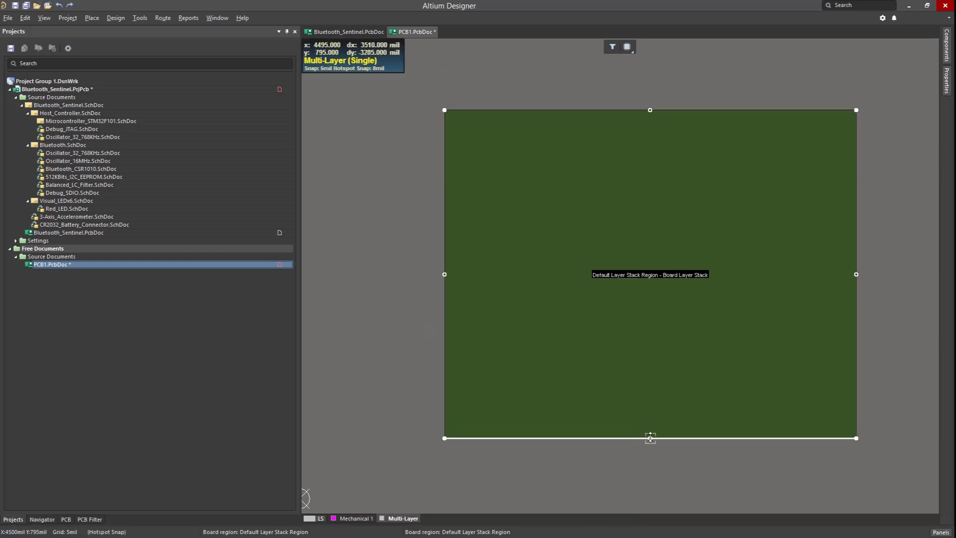
{"action": "left_click_drag", "start_coordinate": [649, 437], "coordinate": [649, 473]}
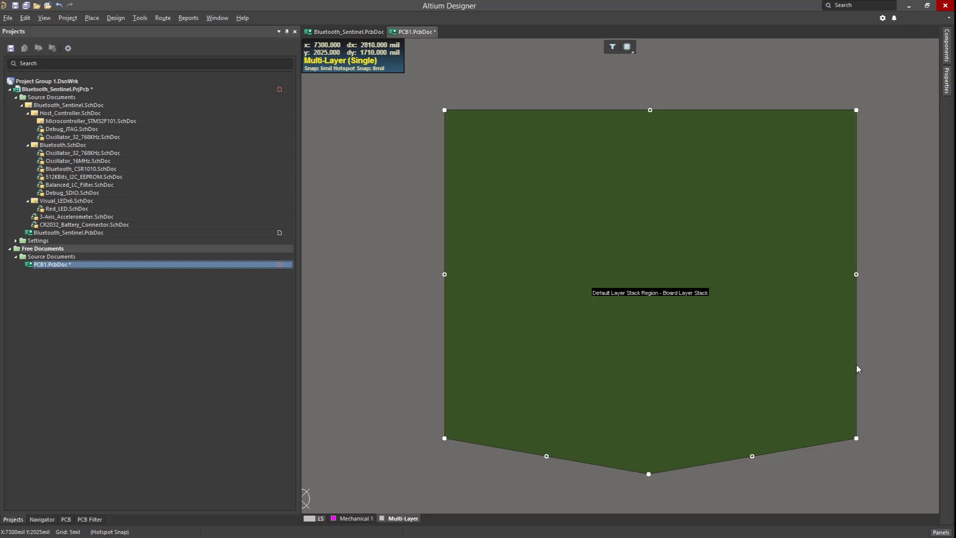
Draw a tab with angled corners out from the board's right edge using Modify Board Shape
{"action": "left_click", "coordinate": [115, 18]}
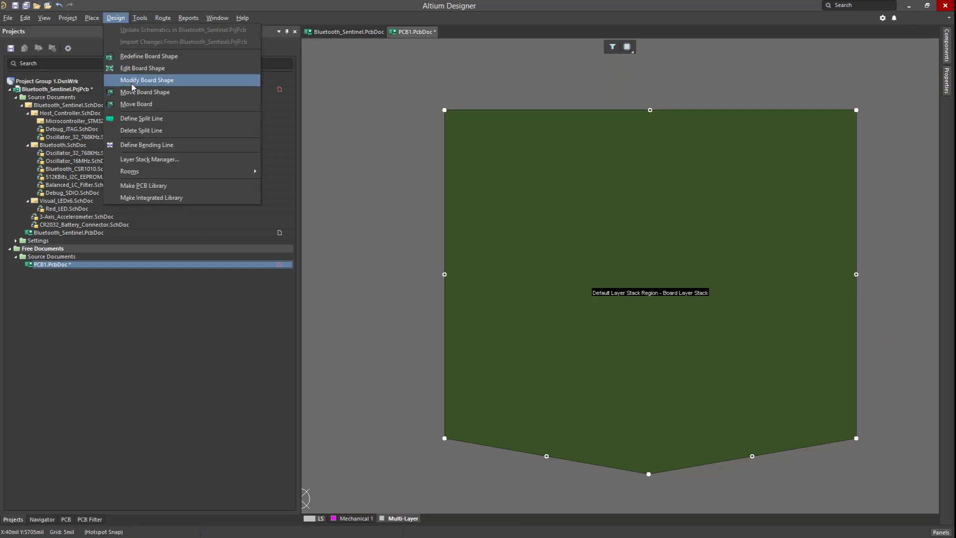
{"action": "left_click", "coordinate": [133, 80]}
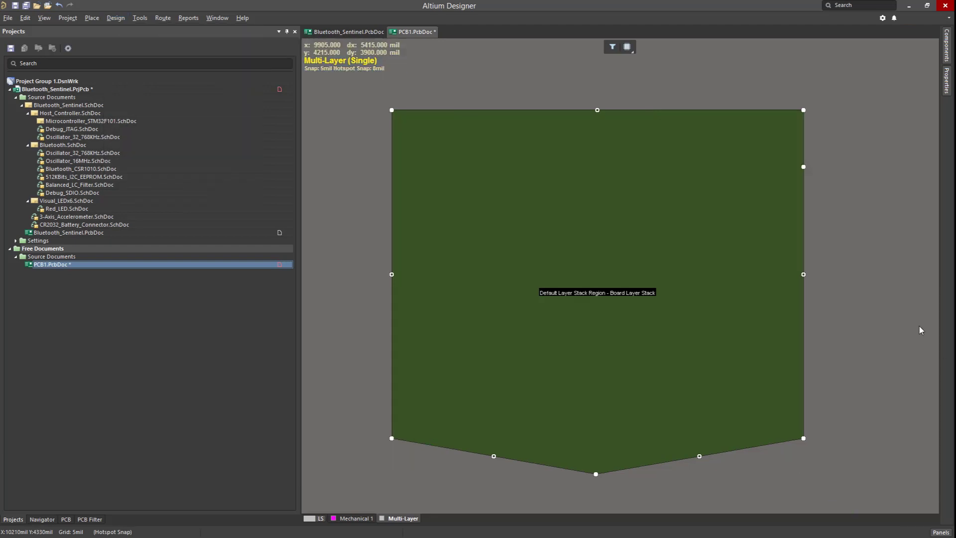
{"action": "left_click", "coordinate": [701, 248]}
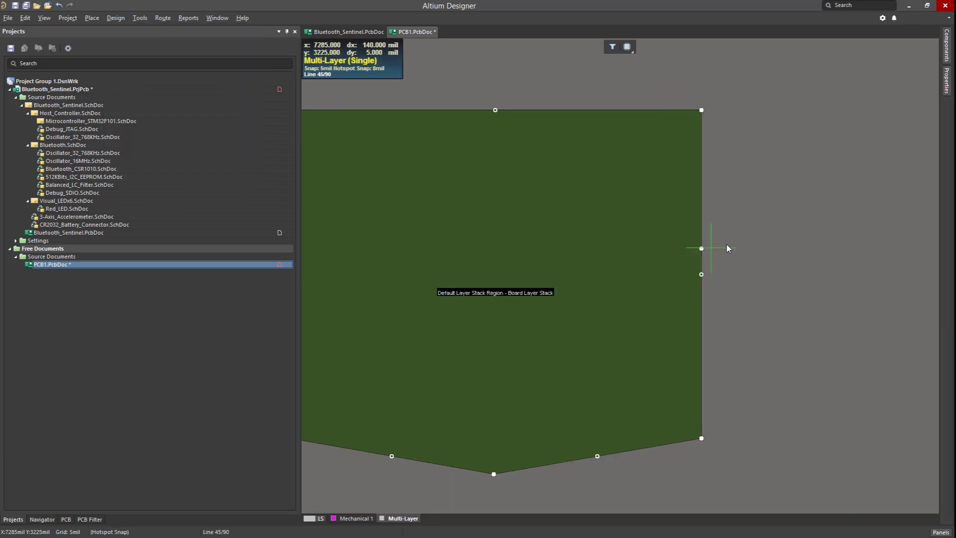
{"action": "left_click", "coordinate": [780, 267]}
{"action": "key", "text": "space"}
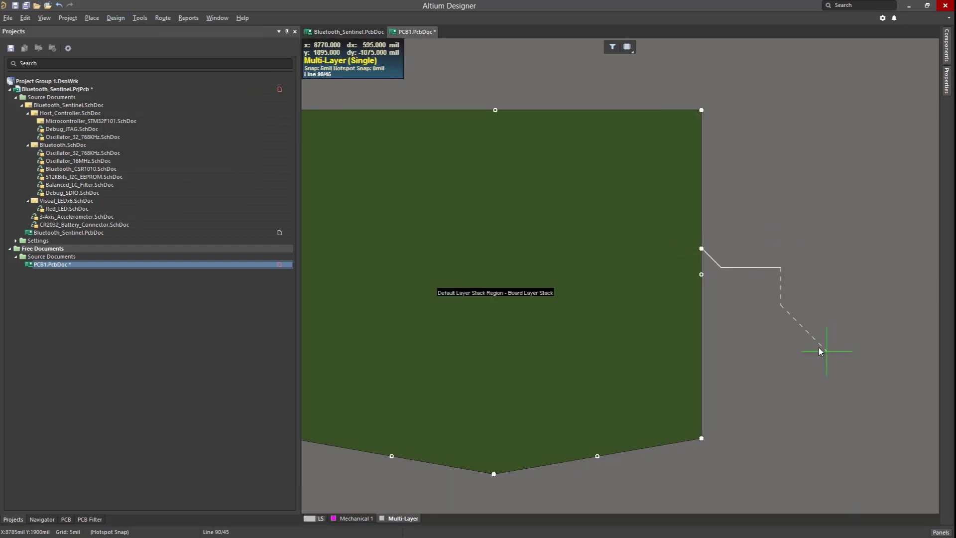
{"action": "left_click", "coordinate": [787, 393]}
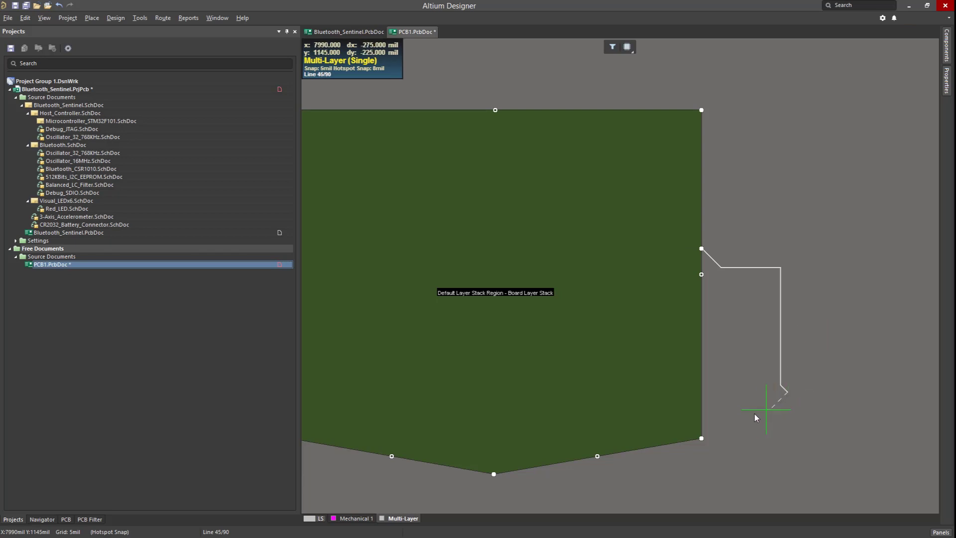
{"action": "left_click", "coordinate": [701, 425]}
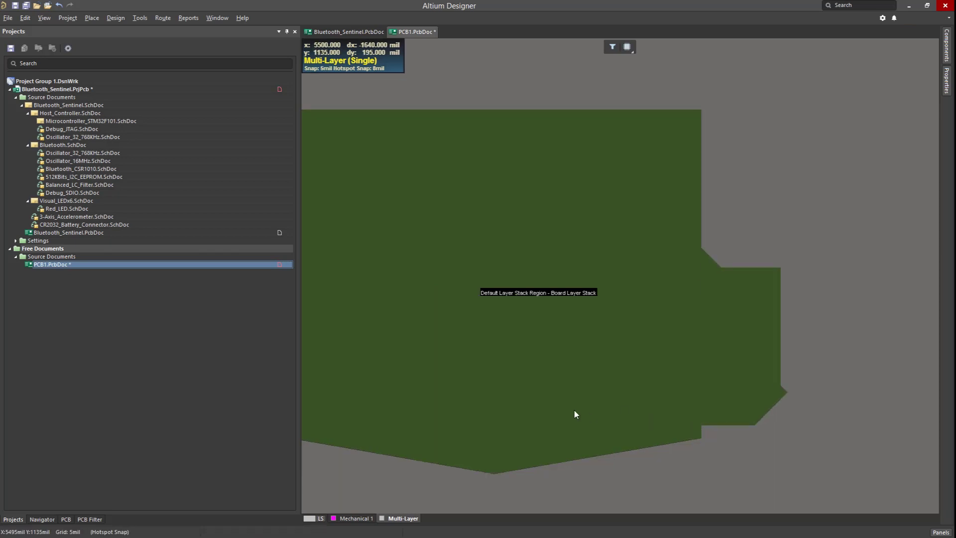
{"action": "right_click_drag", "start_coordinate": [574, 408], "coordinate": [657, 402]}
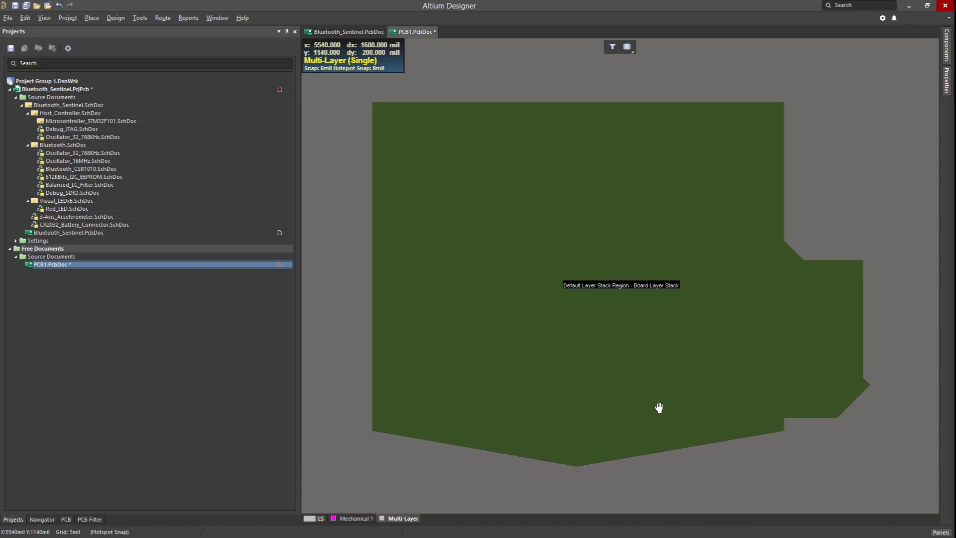
Pull the right tab's corner inward and square its angled edges with Edit Board Shape
{"action": "left_click", "coordinate": [114, 21]}
{"action": "left_click", "coordinate": [141, 68]}
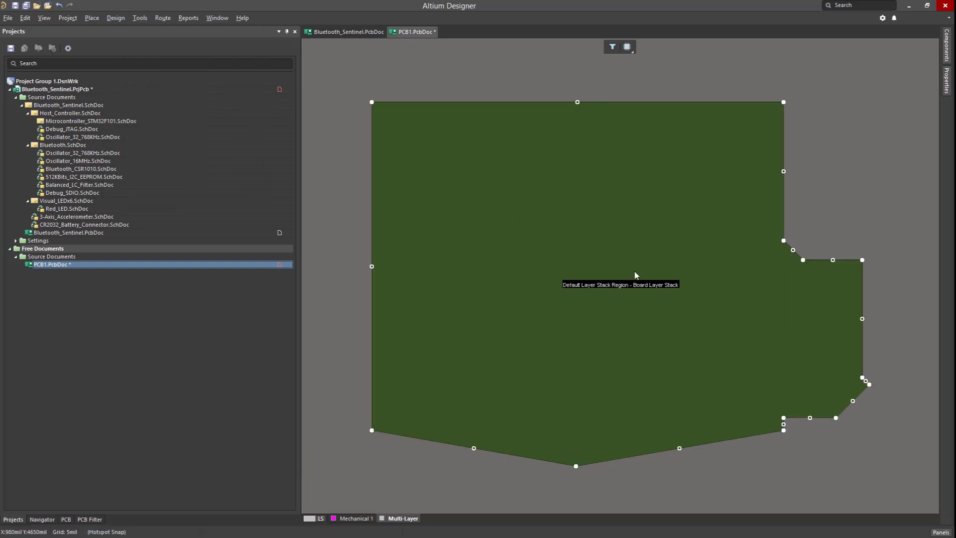
{"action": "left_click_drag", "start_coordinate": [870, 384], "coordinate": [836, 357]}
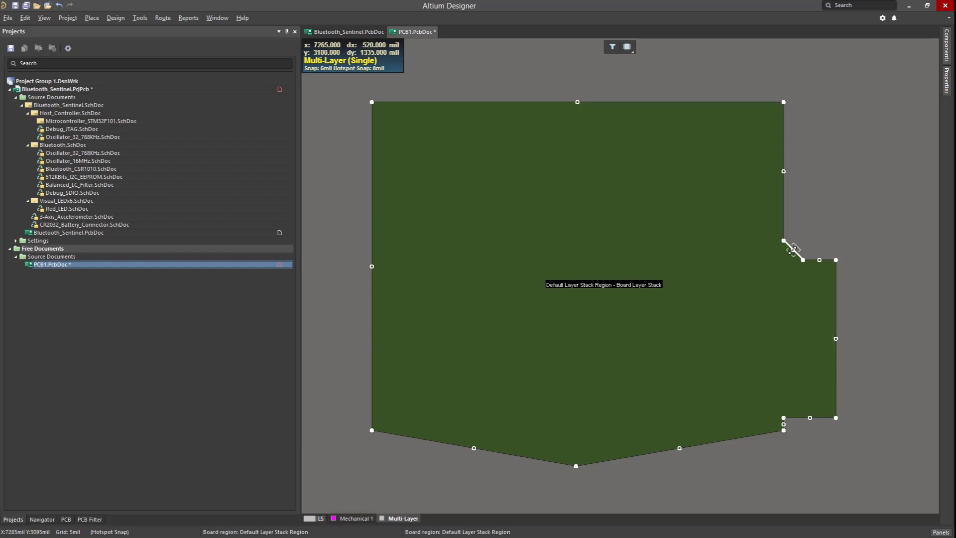
{"action": "left_click_drag", "start_coordinate": [792, 250], "coordinate": [784, 259]}
Redefine the board as a larger five-corner outline with a diagonal top-right cut
{"action": "left_click", "coordinate": [116, 18]}
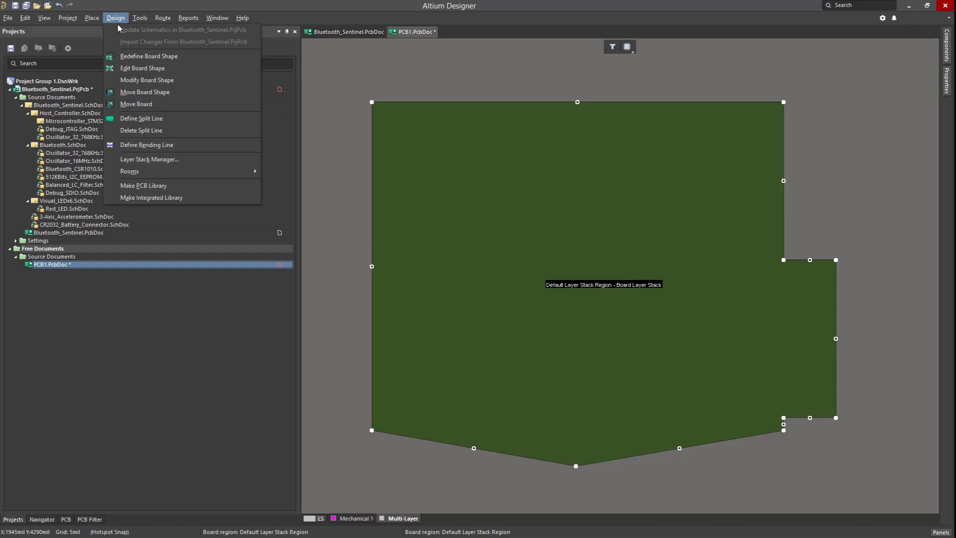
{"action": "left_click", "coordinate": [141, 56]}
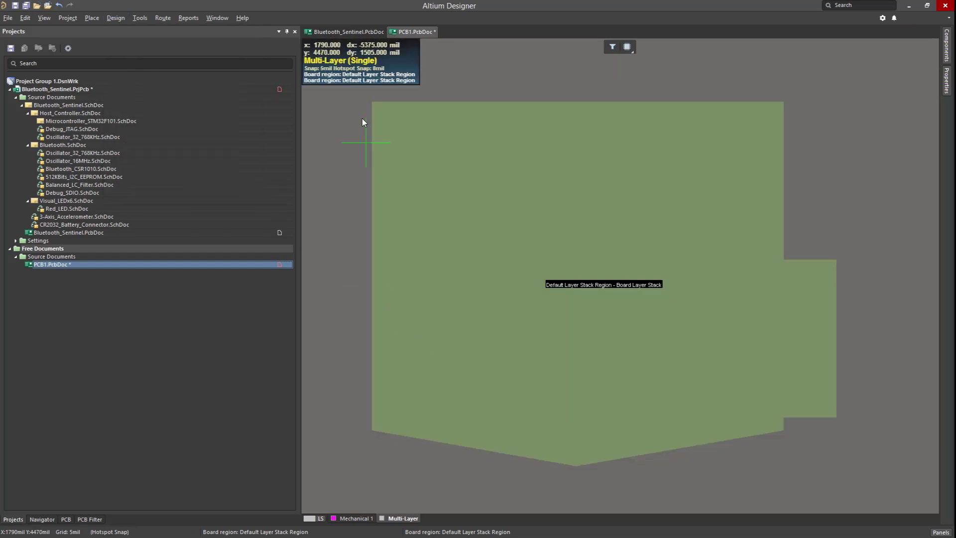
{"action": "left_click", "coordinate": [388, 89]}
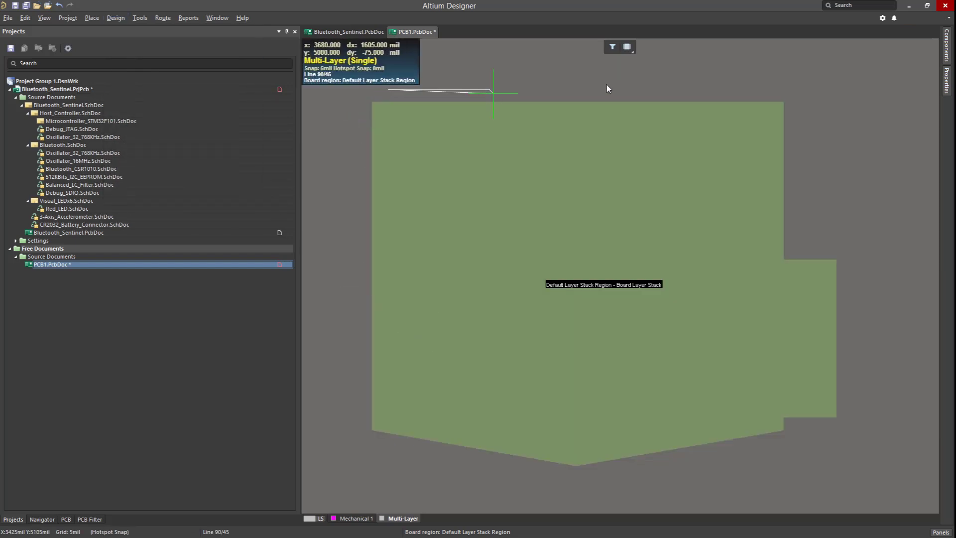
{"action": "left_click", "coordinate": [777, 89]}
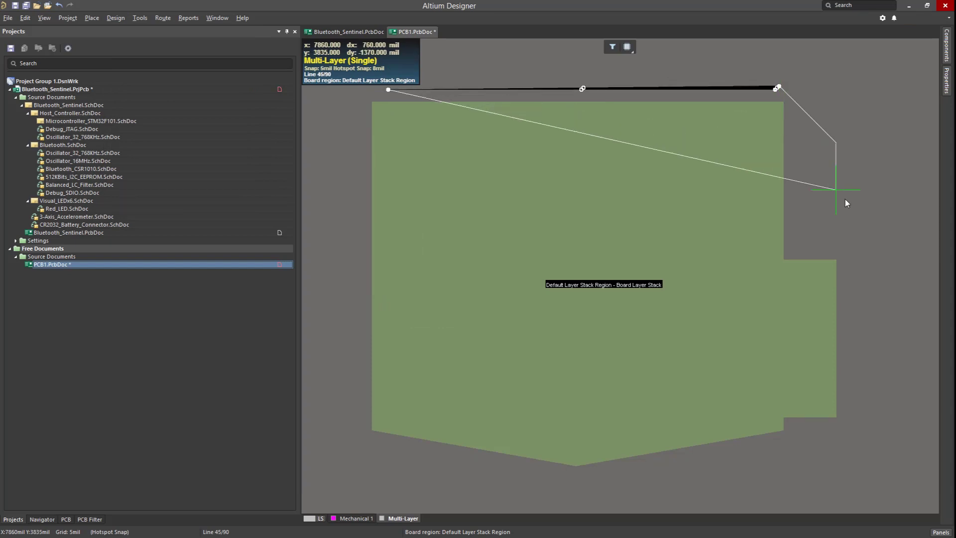
{"action": "left_click", "coordinate": [845, 198]}
{"action": "left_click", "coordinate": [834, 461]}
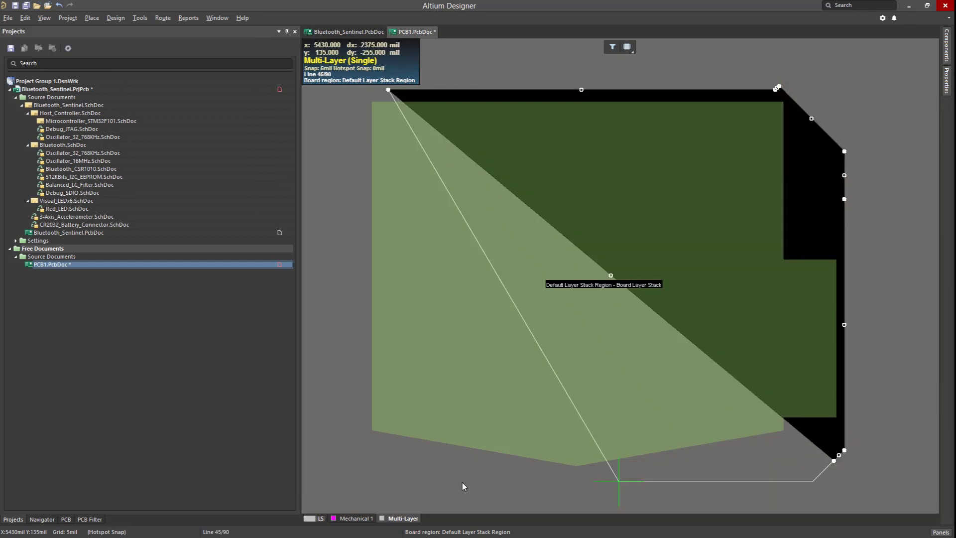
{"action": "left_click", "coordinate": [361, 477]}
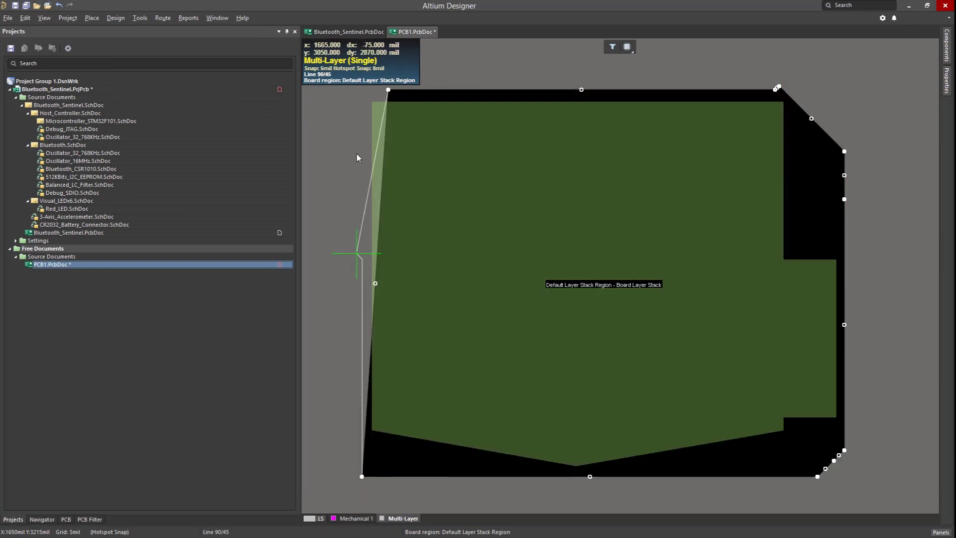
{"action": "left_click", "coordinate": [366, 94]}
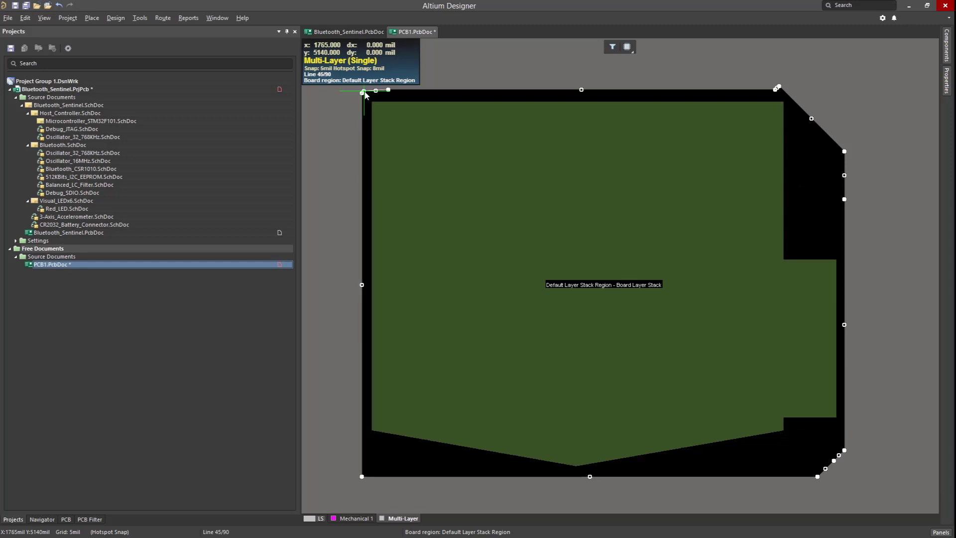
{"action": "left_click", "coordinate": [337, 241]}
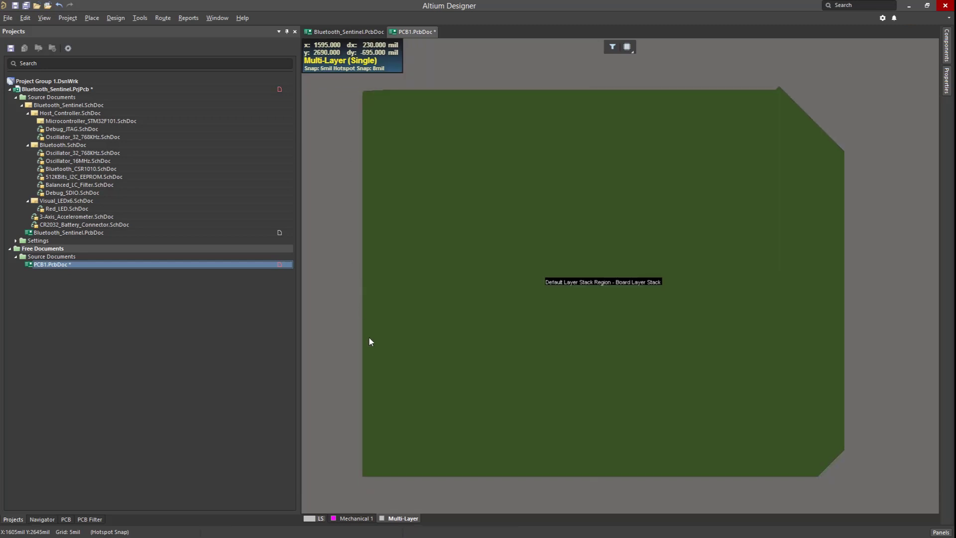
Nudge the top edge up and move the top-left vertex onto the corner with Edit Board Shape
{"action": "right_click_drag", "start_coordinate": [502, 358], "coordinate": [522, 349]}
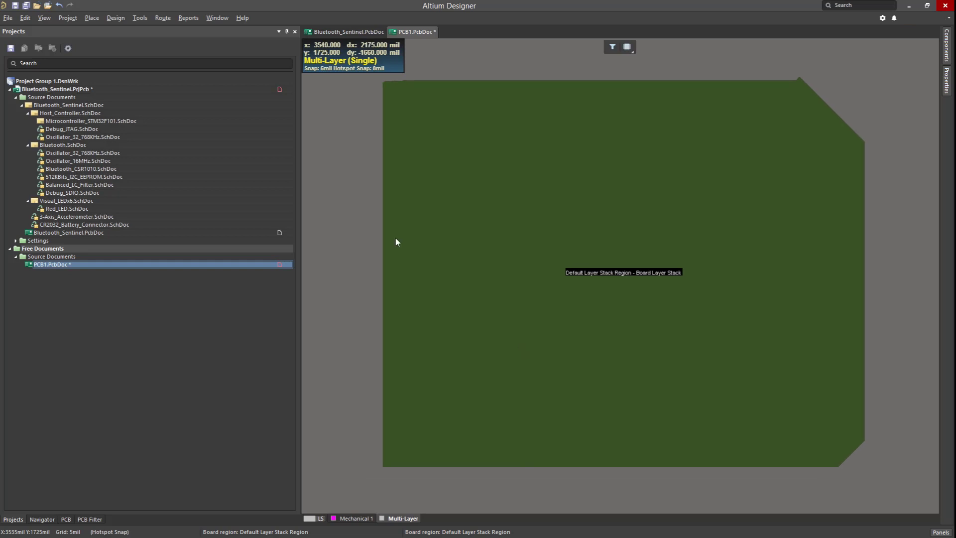
{"action": "left_click", "coordinate": [127, 19]}
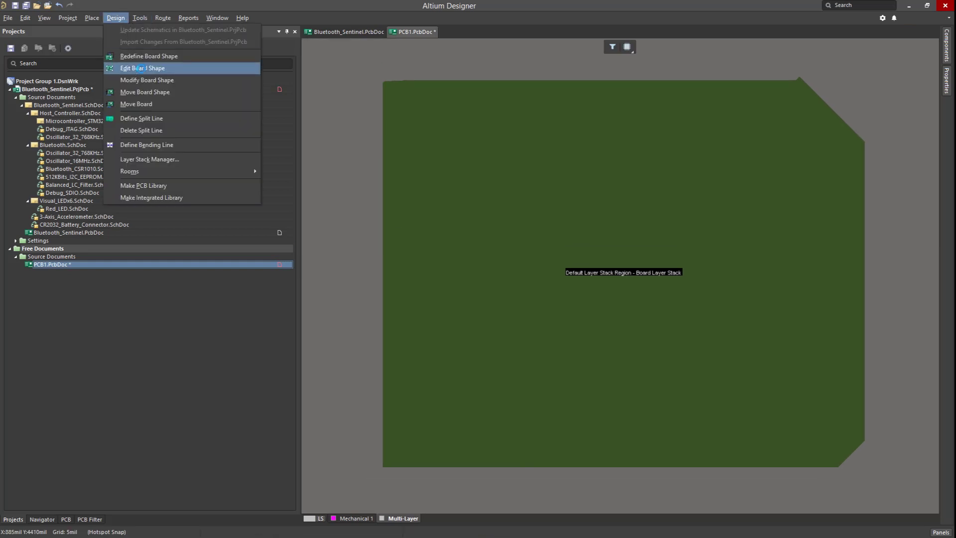
{"action": "left_click", "coordinate": [144, 69]}
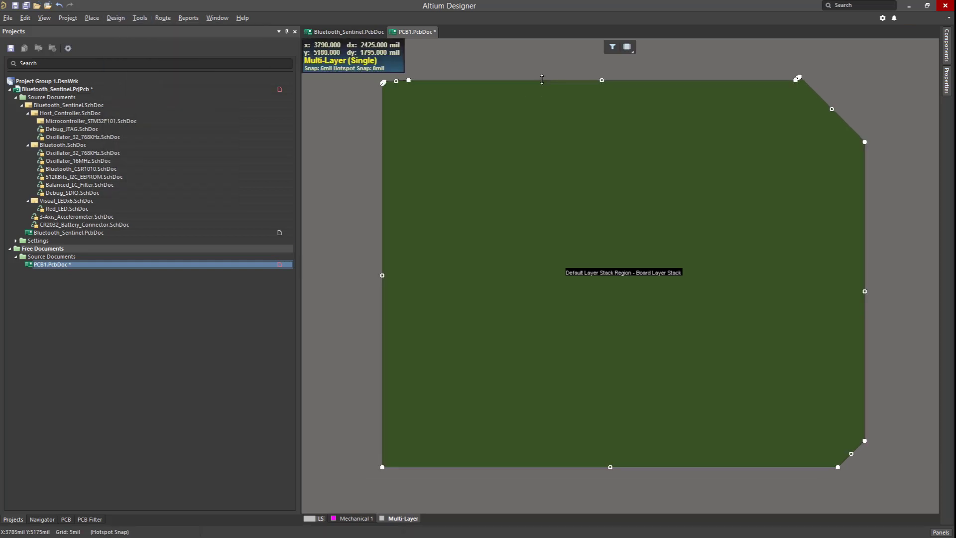
{"action": "left_click_drag", "start_coordinate": [543, 80], "coordinate": [540, 77]}
{"action": "left_click_drag", "start_coordinate": [448, 82], "coordinate": [398, 82]}
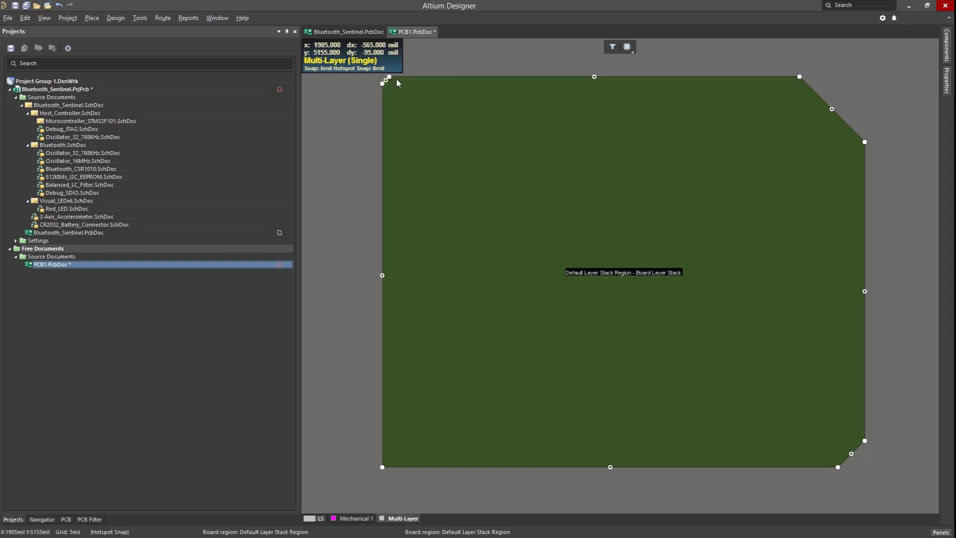
{"action": "right_click", "coordinate": [351, 92]}
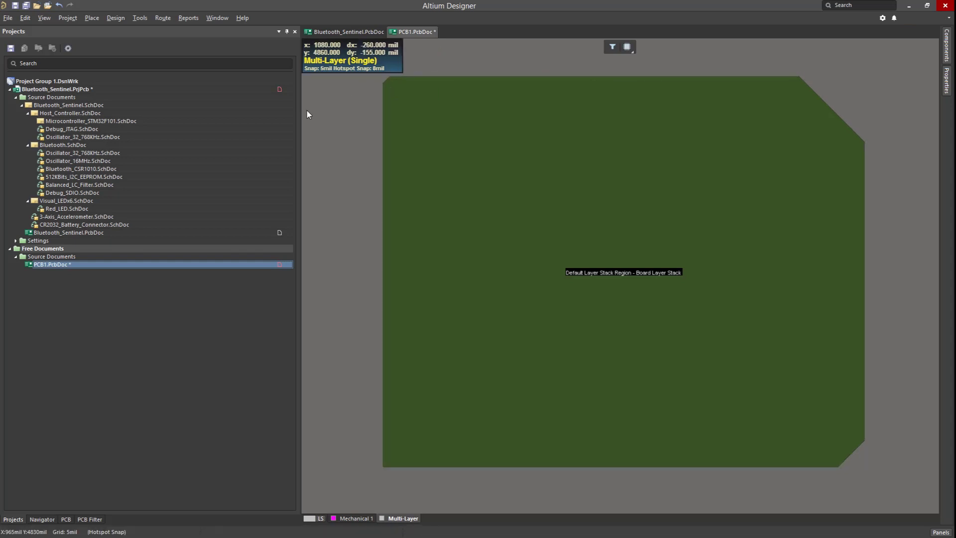
Set the relative origin at the board's bottom-left corner via Edit > Origin > Set
{"action": "left_click", "coordinate": [25, 18]}
{"action": "mouse_move", "coordinate": [42, 135]}
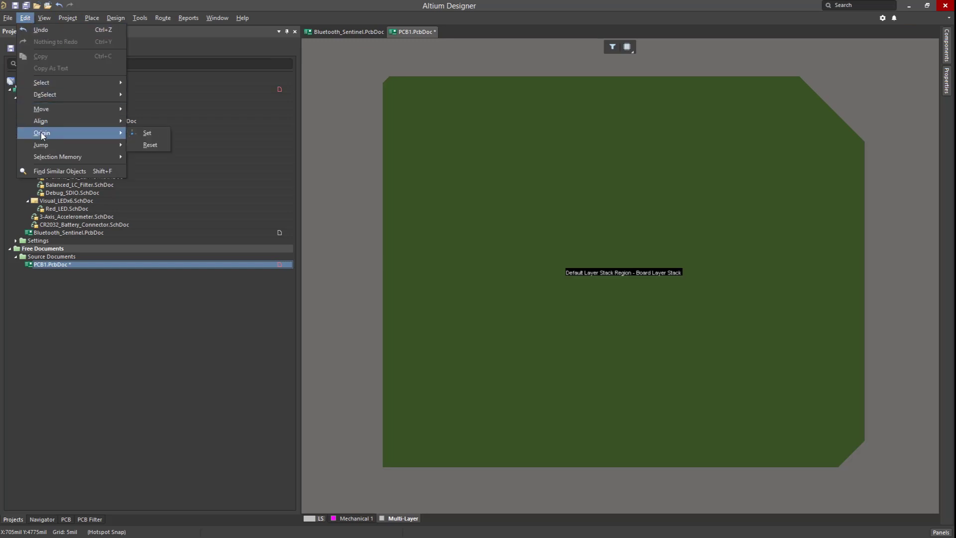
{"action": "left_click", "coordinate": [142, 133]}
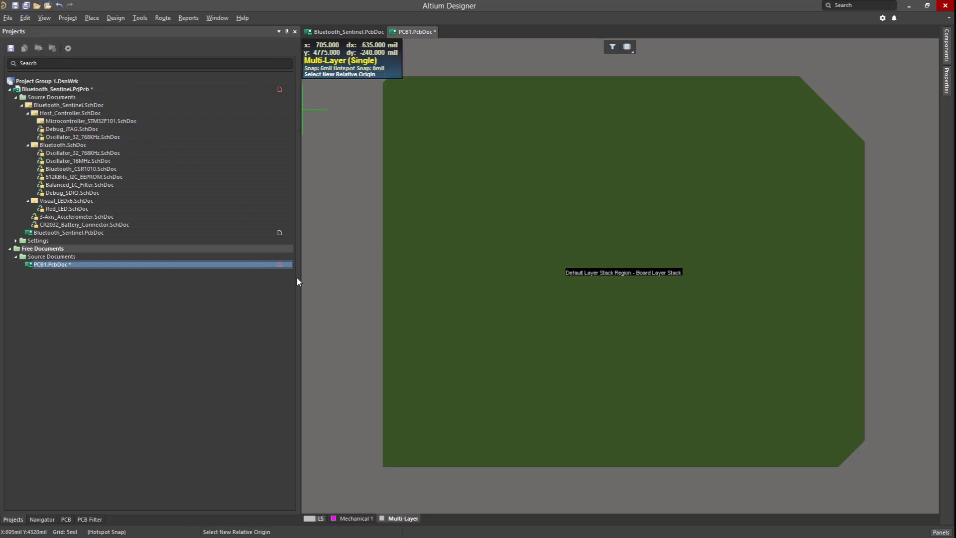
{"action": "left_click", "coordinate": [384, 467]}
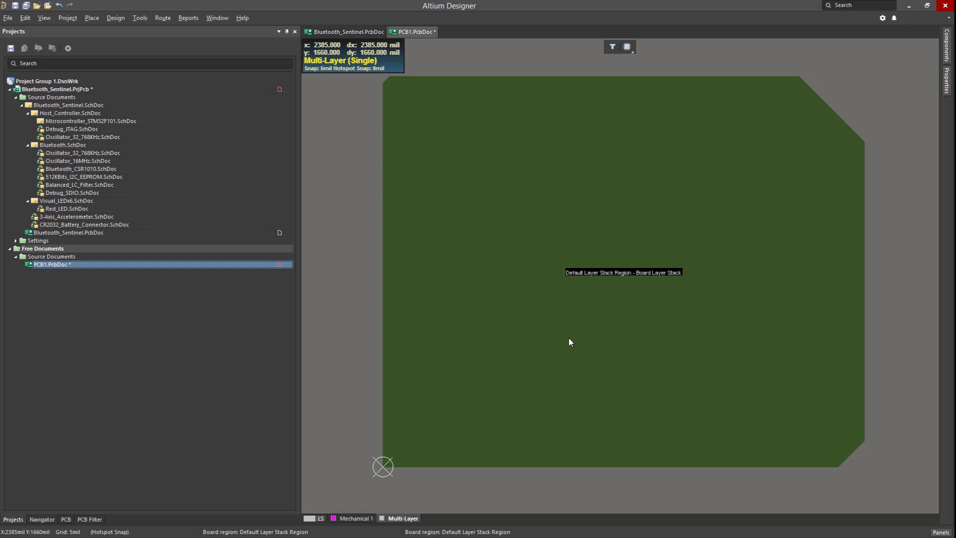
Set the global snap grid to 500mil
{"action": "key", "text": "g"}
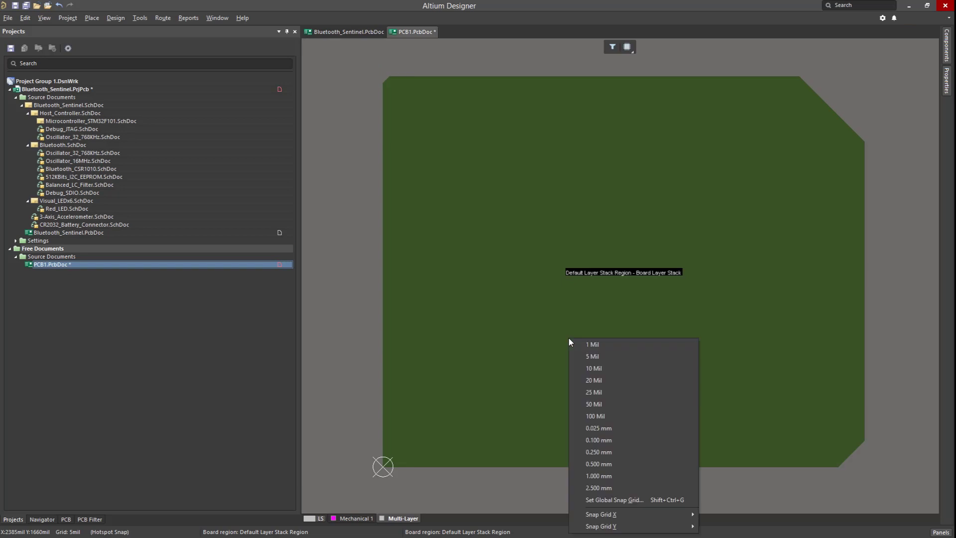
{"action": "left_click", "coordinate": [609, 497]}
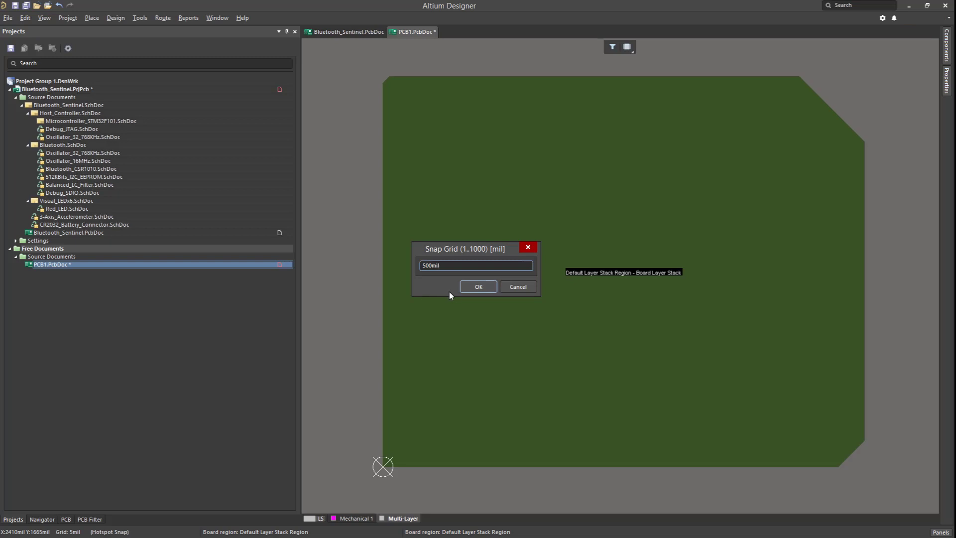
{"action": "left_click", "coordinate": [464, 290]}
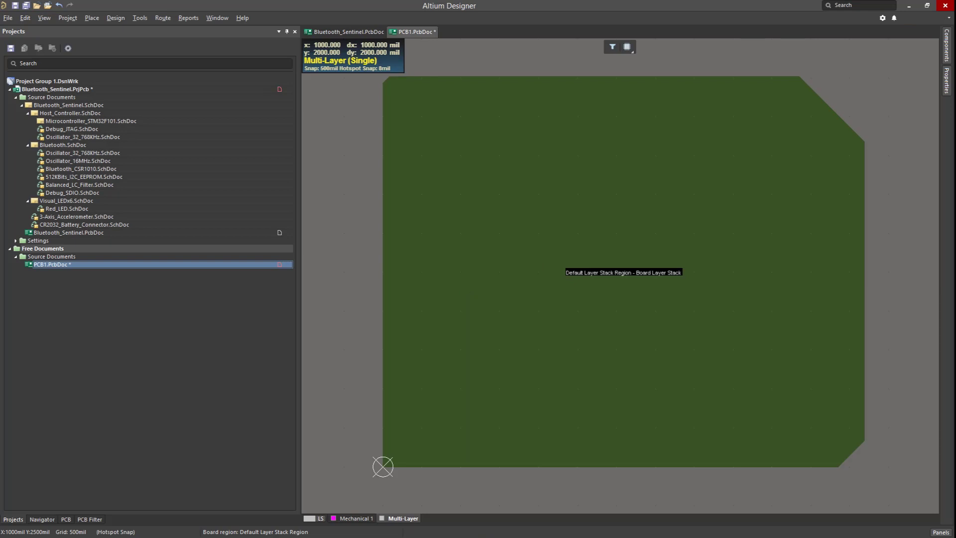
Square the bottom-right and top-right corners, widen the right edge, and lower the top edge
{"action": "left_click", "coordinate": [115, 18]}
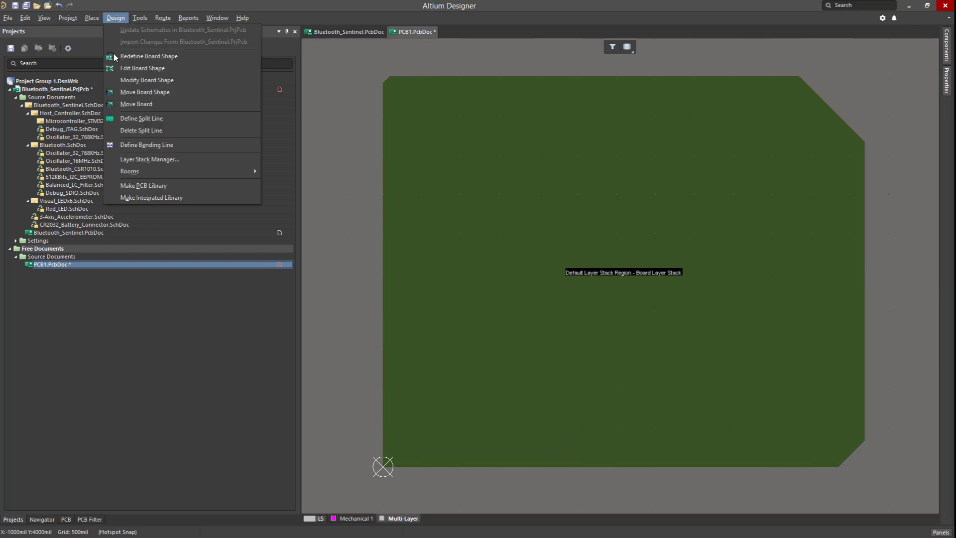
{"action": "left_click", "coordinate": [124, 68]}
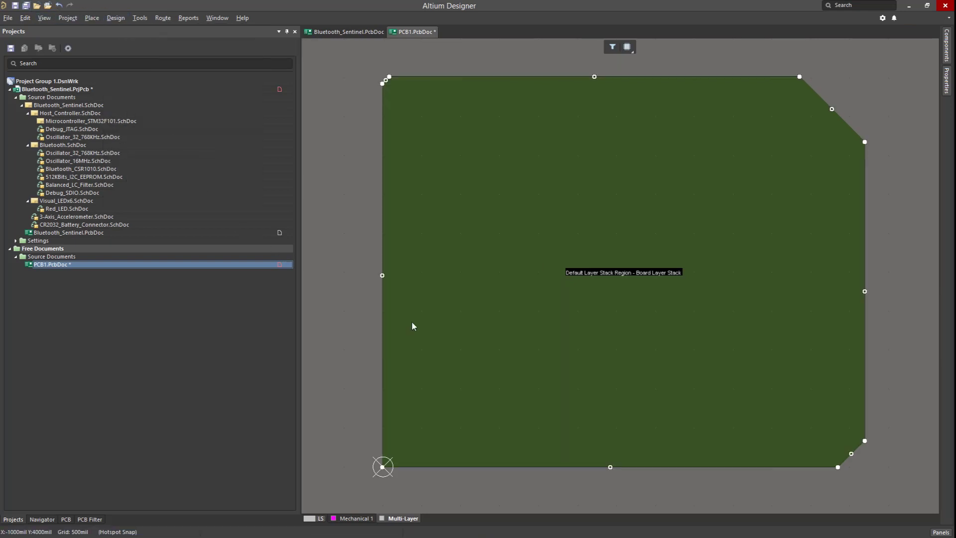
{"action": "left_click", "coordinate": [839, 467]}
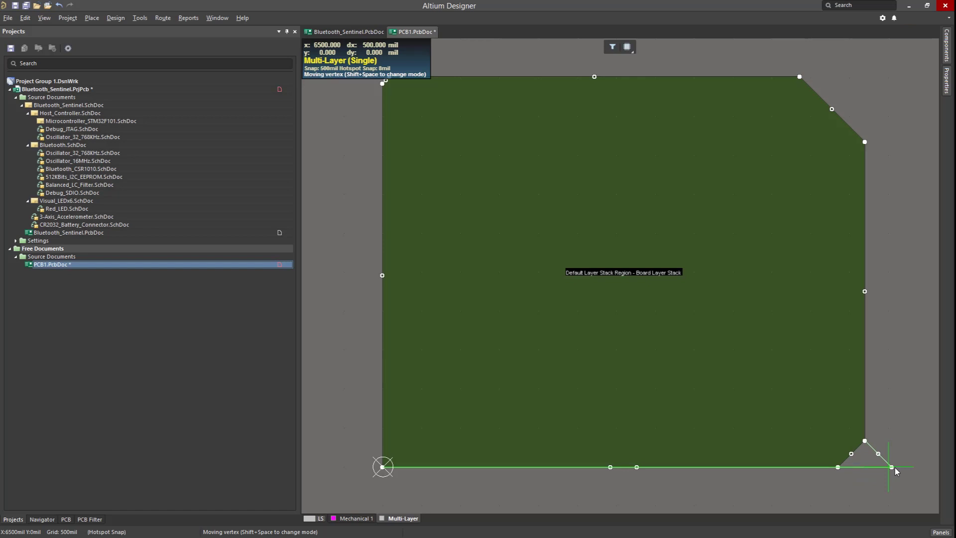
{"action": "left_click", "coordinate": [894, 469]}
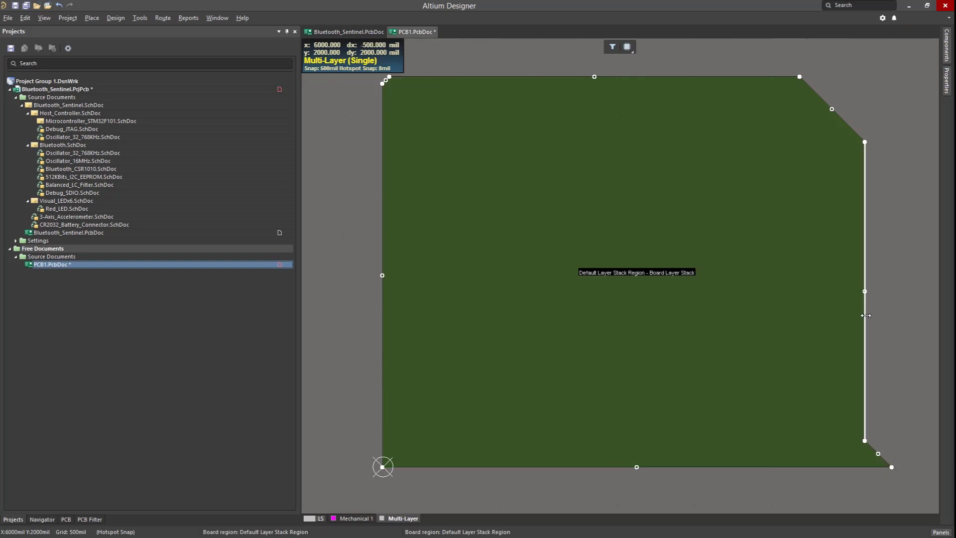
{"action": "left_click_drag", "start_coordinate": [865, 315], "coordinate": [891, 315]}
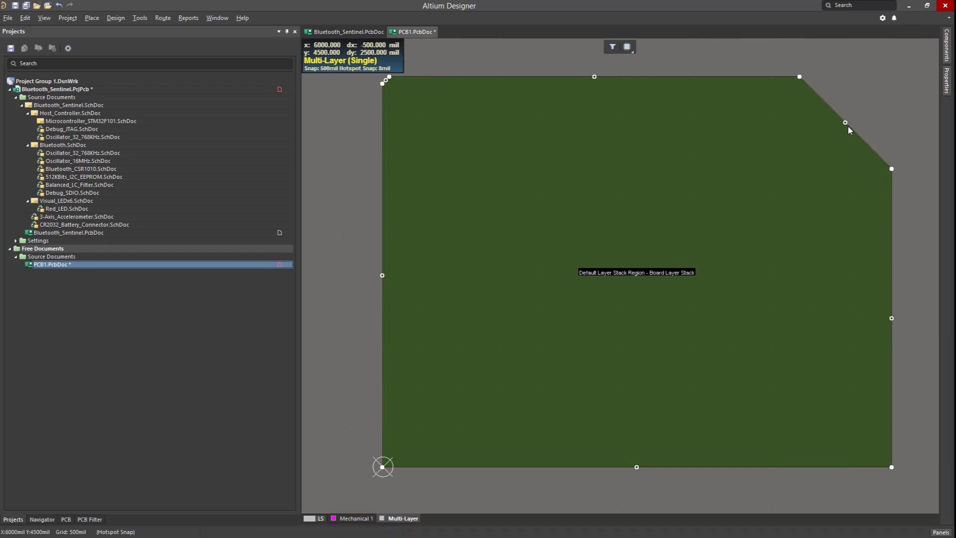
{"action": "left_click_drag", "start_coordinate": [847, 124], "coordinate": [894, 77]}
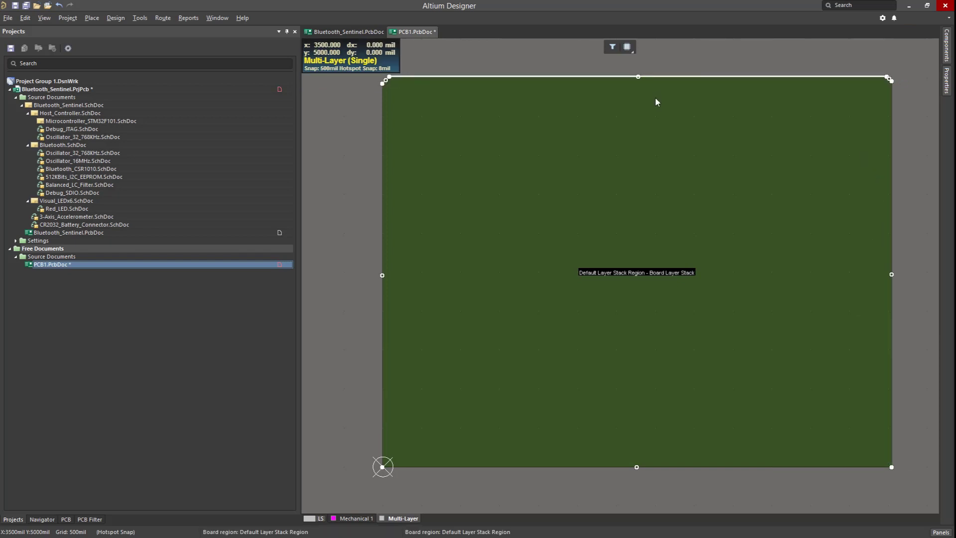
{"action": "left_click_drag", "start_coordinate": [656, 102], "coordinate": [641, 233]}
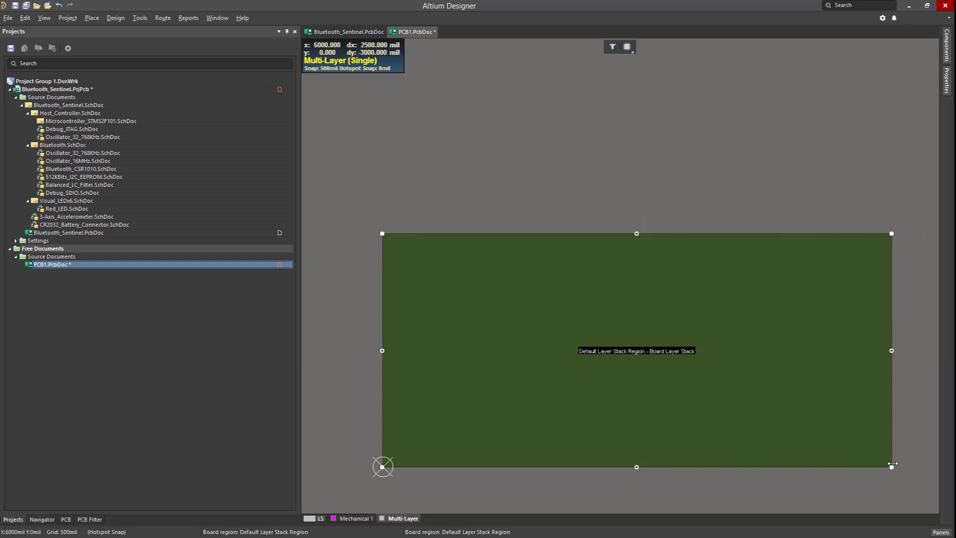
{"action": "right_click_drag", "start_coordinate": [727, 385], "coordinate": [723, 312]}
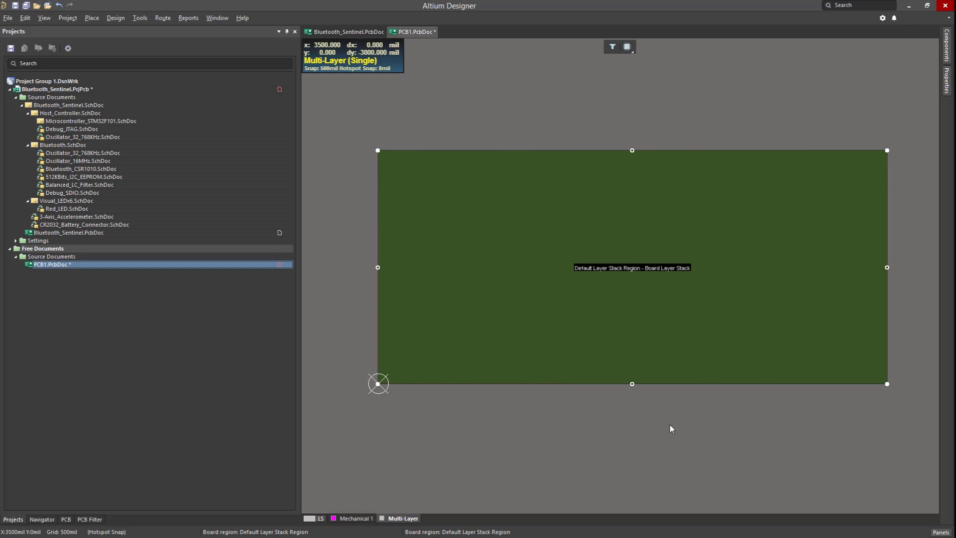
{"action": "key", "text": "g"}
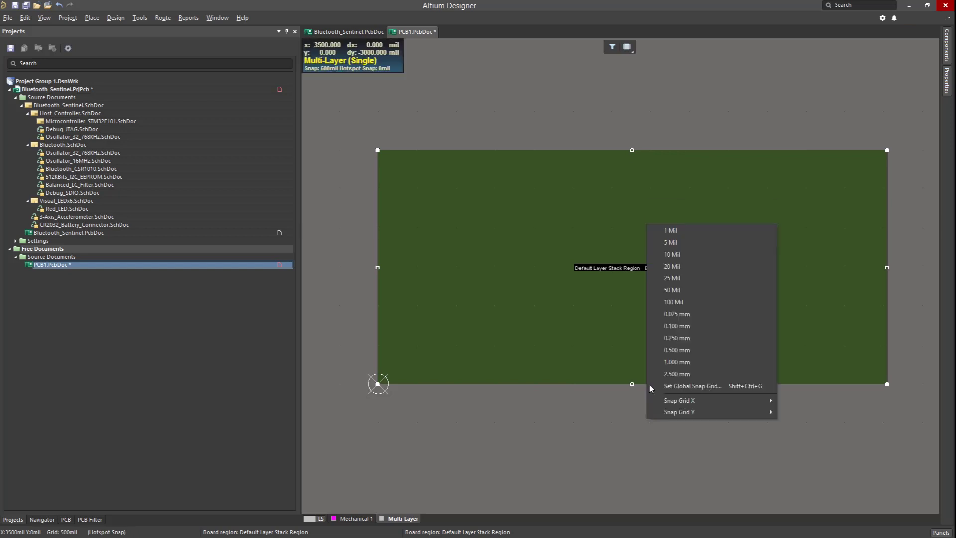
{"action": "mouse_move", "coordinate": [670, 401]}
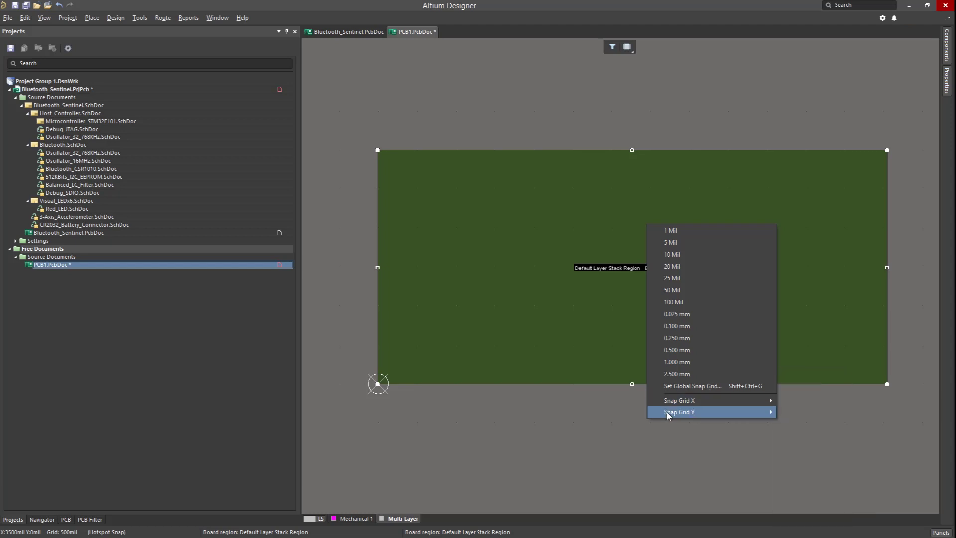
{"action": "left_click", "coordinate": [602, 412]}
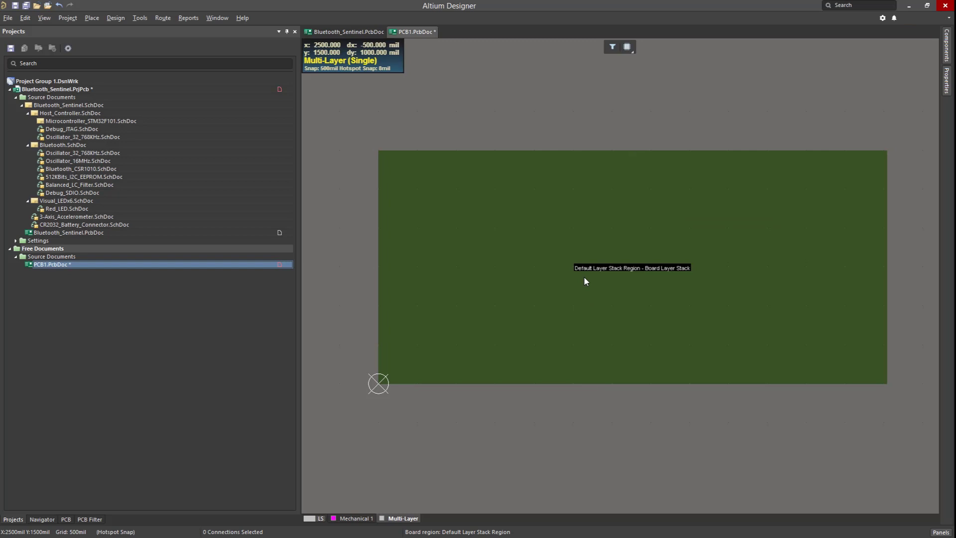
Switch to 2D Layout Mode with the Top Layer active
{"action": "key", "text": "2"}
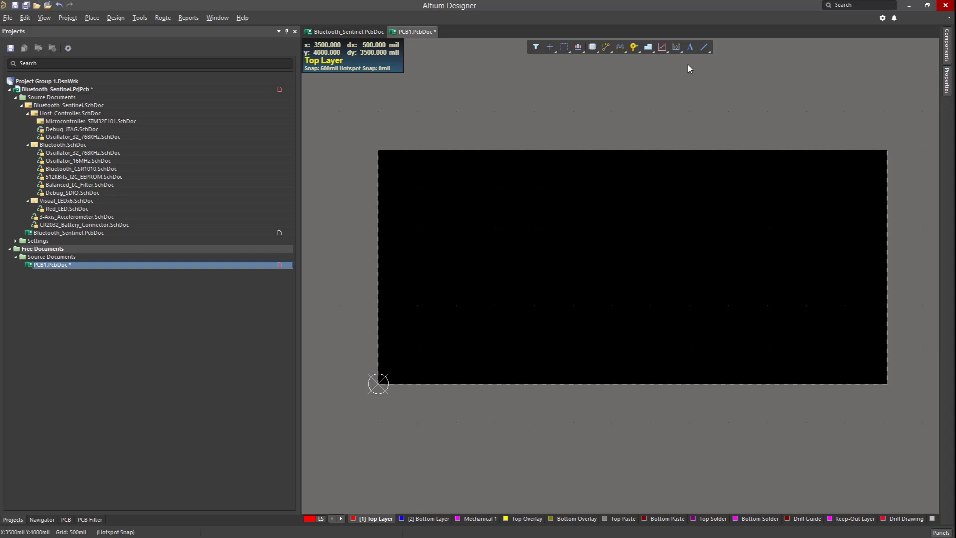
{"action": "right_click", "coordinate": [702, 48]}
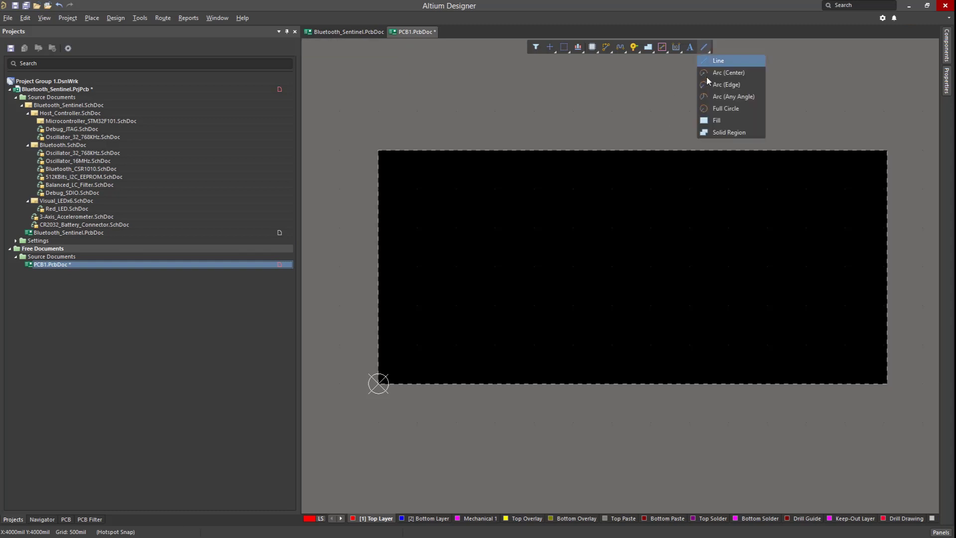
Draw a full circle of 1000mil radius on the board
{"action": "left_click", "coordinate": [725, 109]}
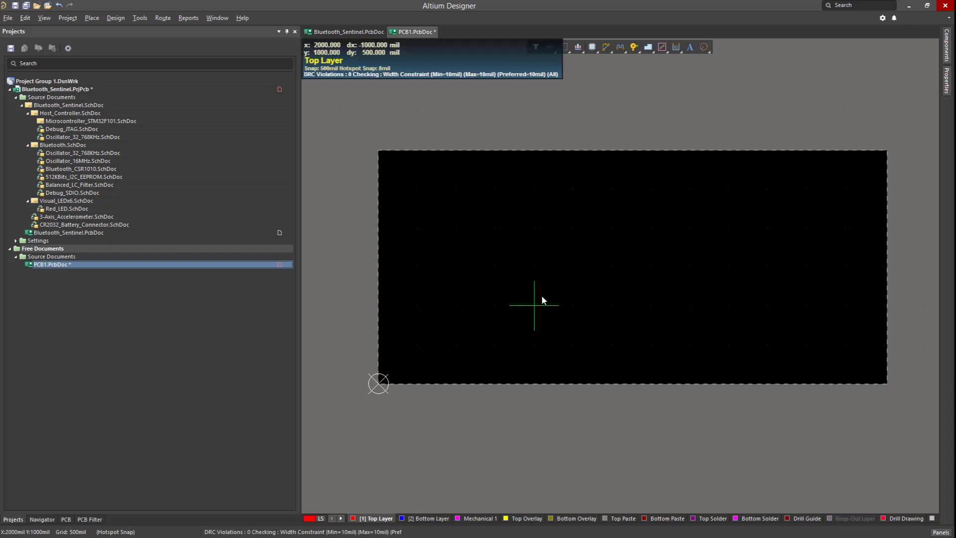
{"action": "left_click", "coordinate": [557, 294]}
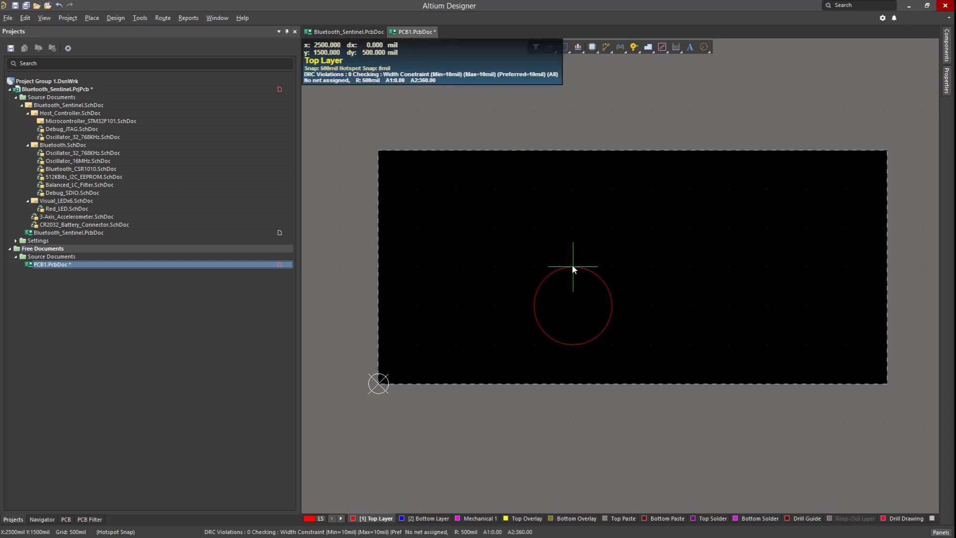
{"action": "left_click", "coordinate": [567, 237]}
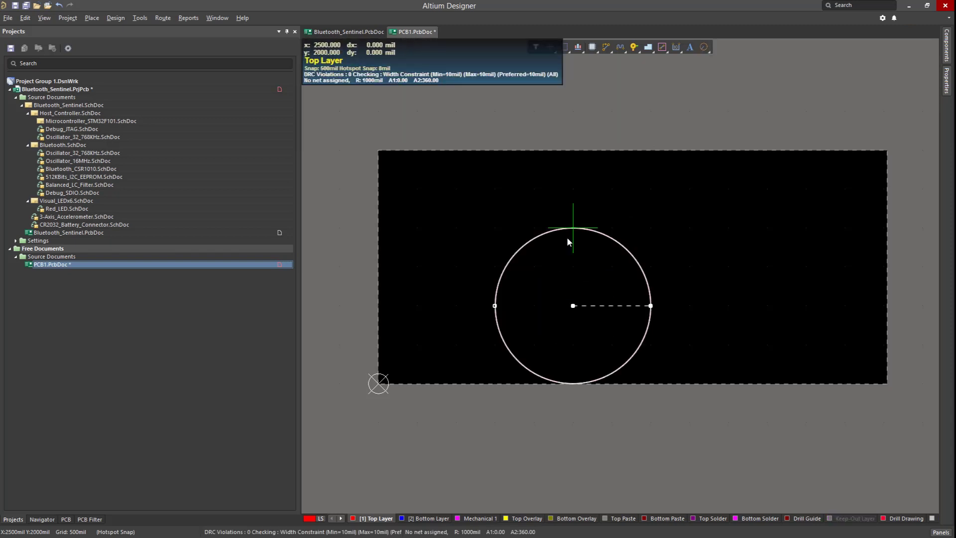
{"action": "right_click", "coordinate": [563, 282]}
Define the board shape from the selected circle, then deselect it
{"action": "left_click", "coordinate": [110, 19]}
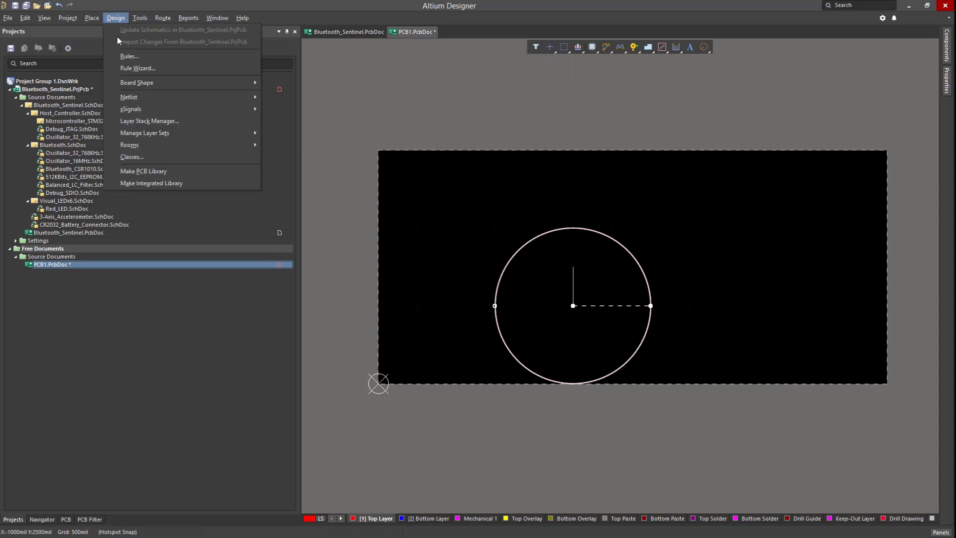
{"action": "mouse_move", "coordinate": [163, 85]}
{"action": "left_click", "coordinate": [280, 82]}
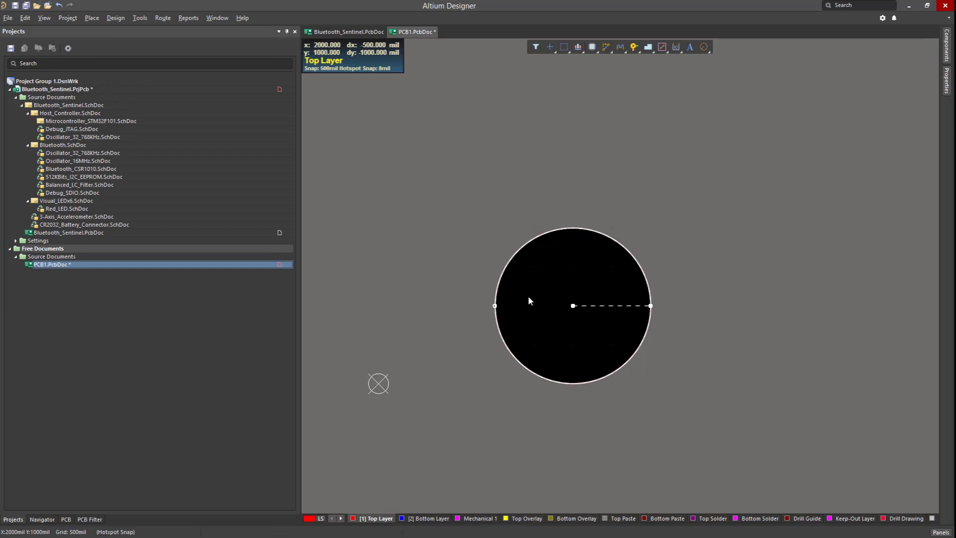
{"action": "left_click", "coordinate": [529, 300]}
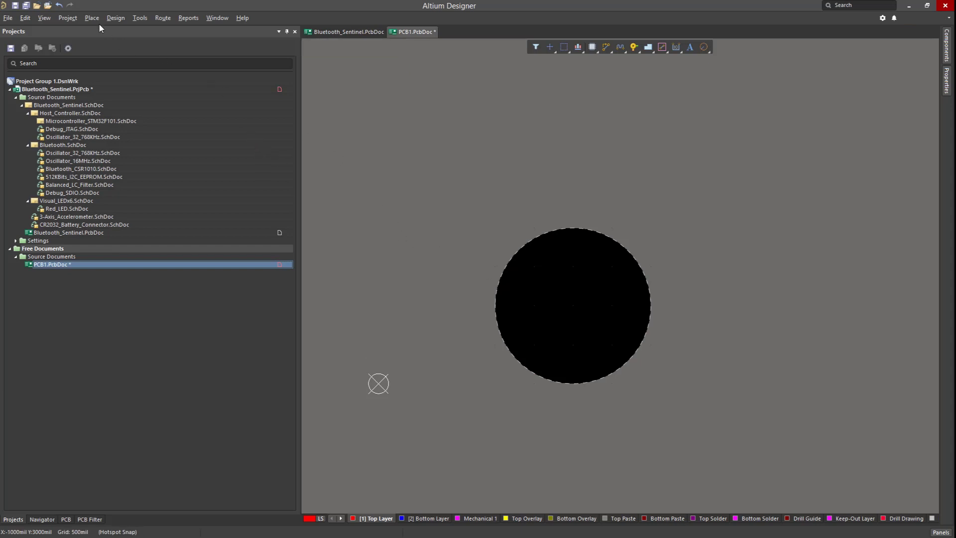
Place the relative origin at the centre of the circular board
{"action": "left_click", "coordinate": [25, 18]}
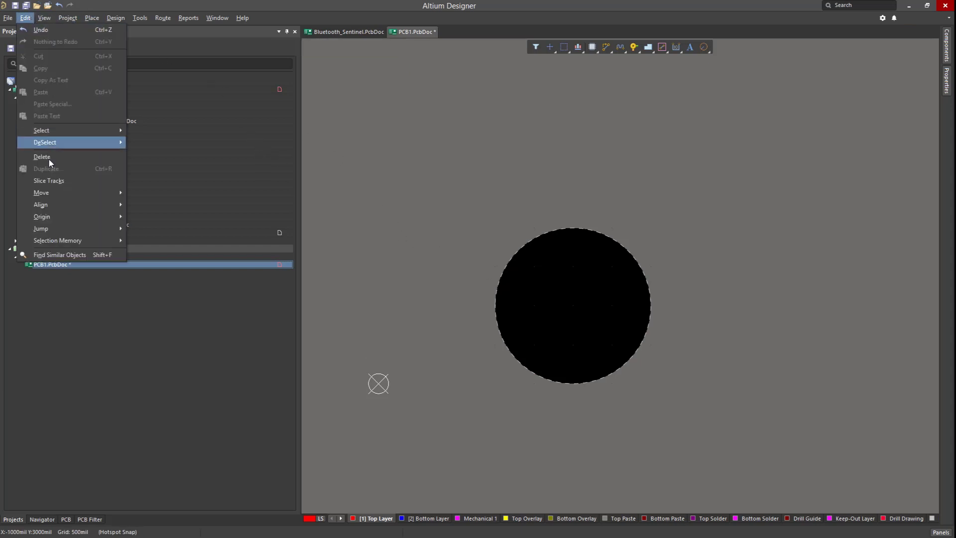
{"action": "mouse_move", "coordinate": [73, 219]}
{"action": "left_click", "coordinate": [142, 218]}
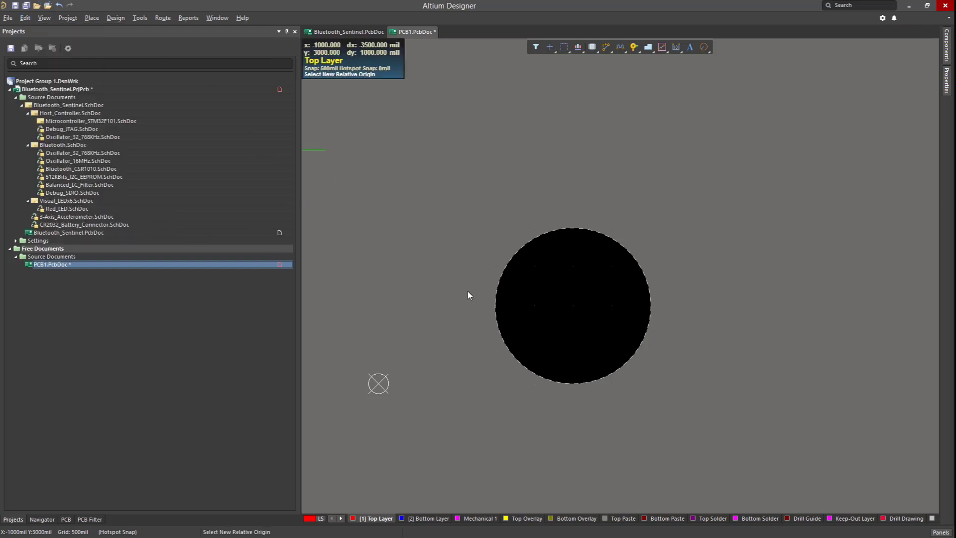
{"action": "left_click", "coordinate": [572, 303]}
{"action": "right_click", "coordinate": [470, 302]}
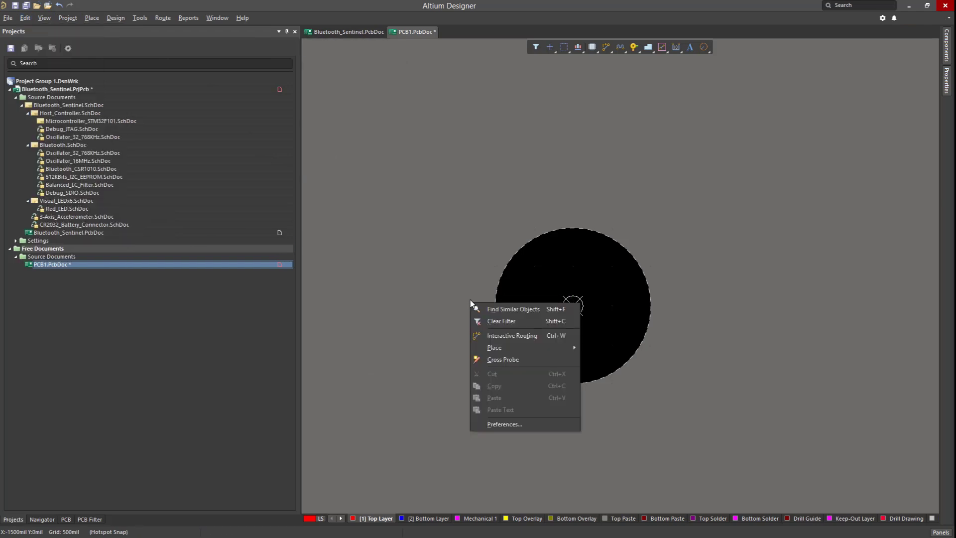
{"action": "left_click", "coordinate": [464, 248]}
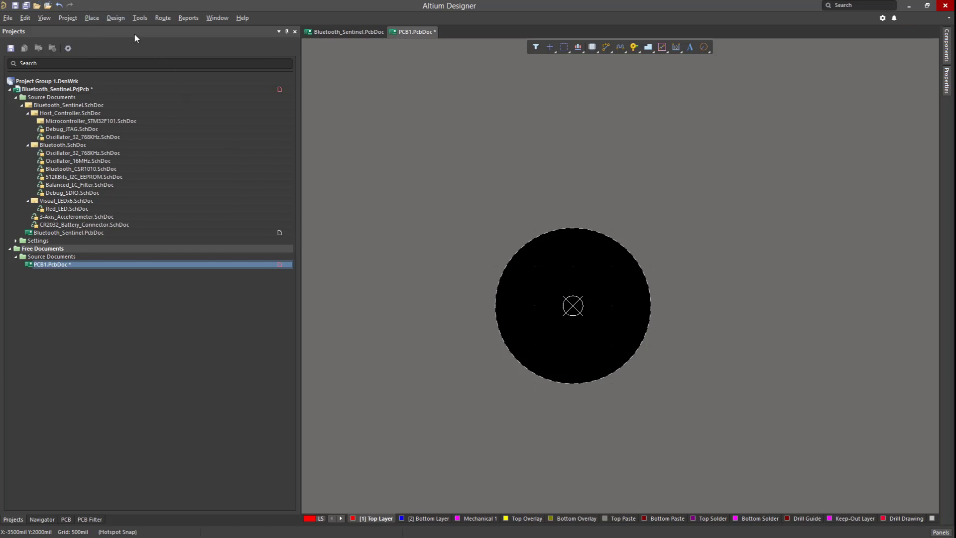
{"action": "left_click", "coordinate": [116, 20]}
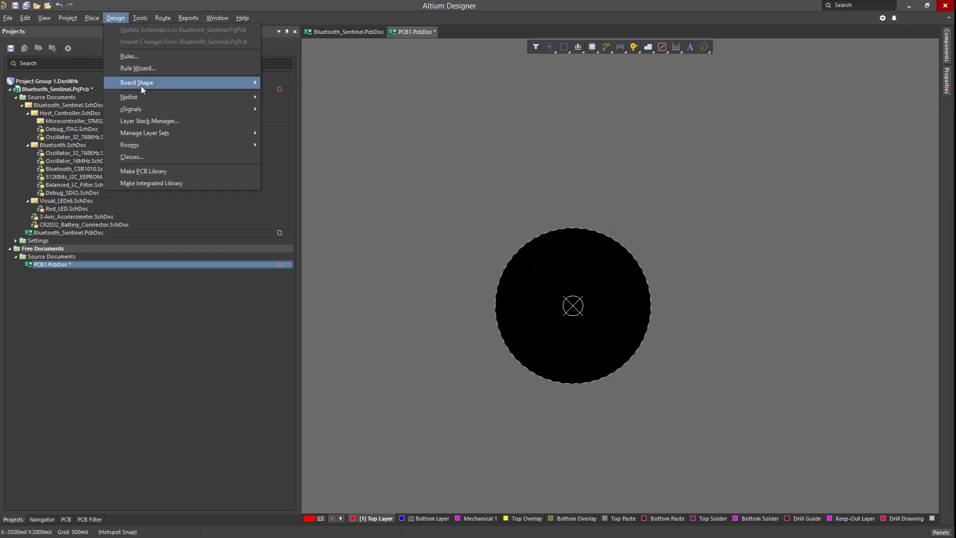
Create 10mil-wide outline primitives from the board shape on Mechanical 1
{"action": "mouse_move", "coordinate": [259, 85]}
{"action": "left_click", "coordinate": [294, 105]}
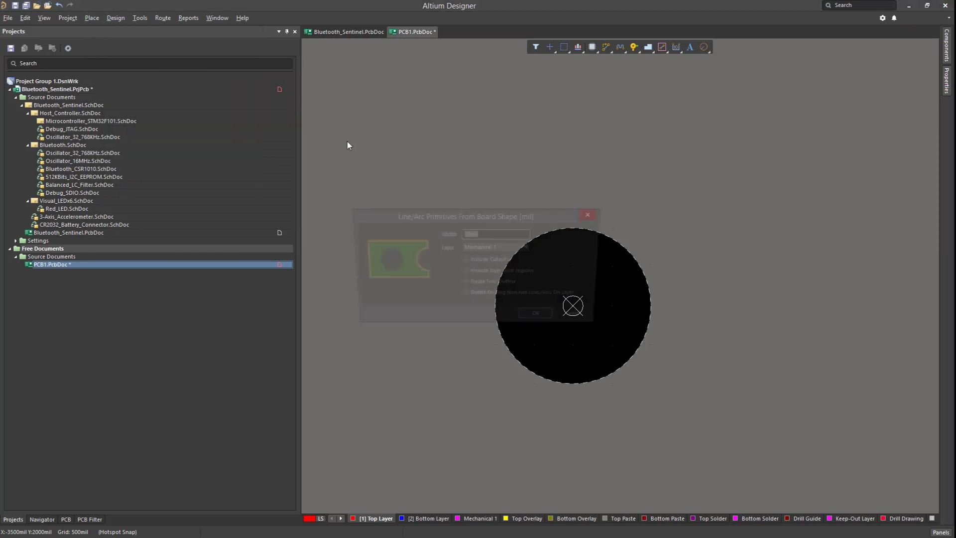
{"action": "left_click", "coordinate": [486, 233]}
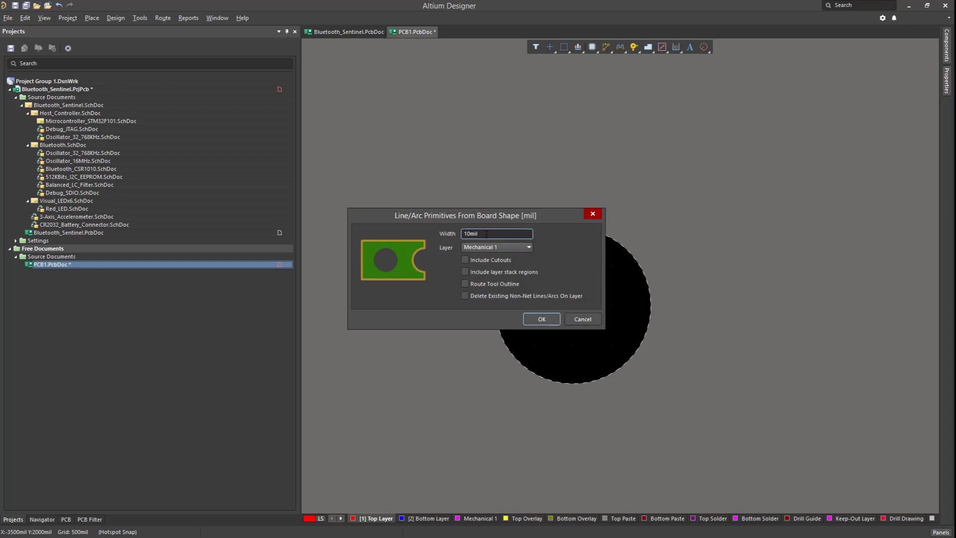
{"action": "left_click", "coordinate": [481, 245]}
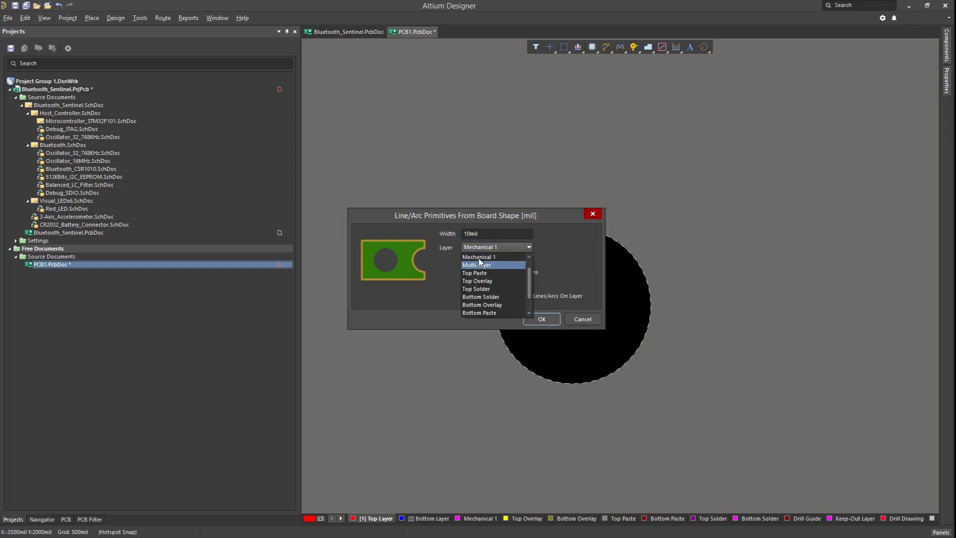
{"action": "left_click", "coordinate": [517, 250]}
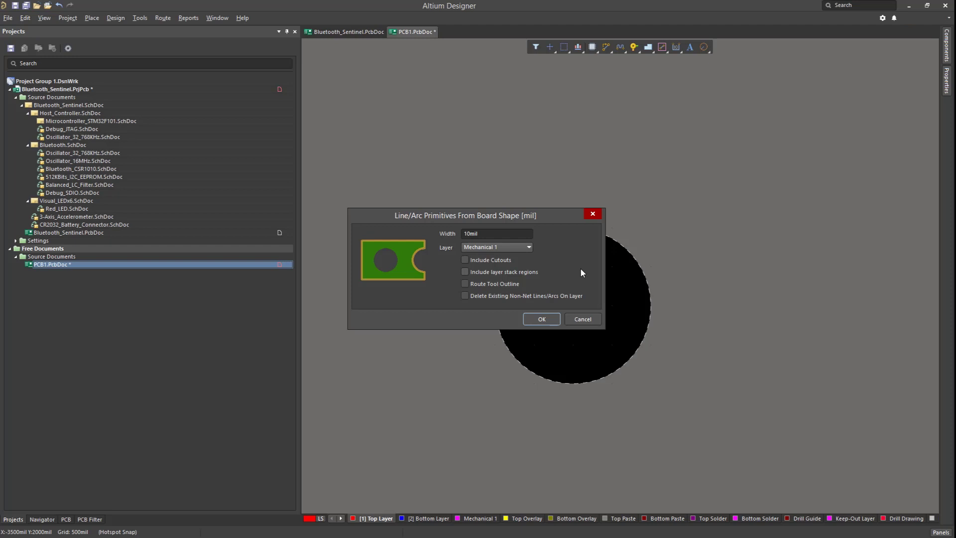
{"action": "left_click", "coordinate": [549, 322]}
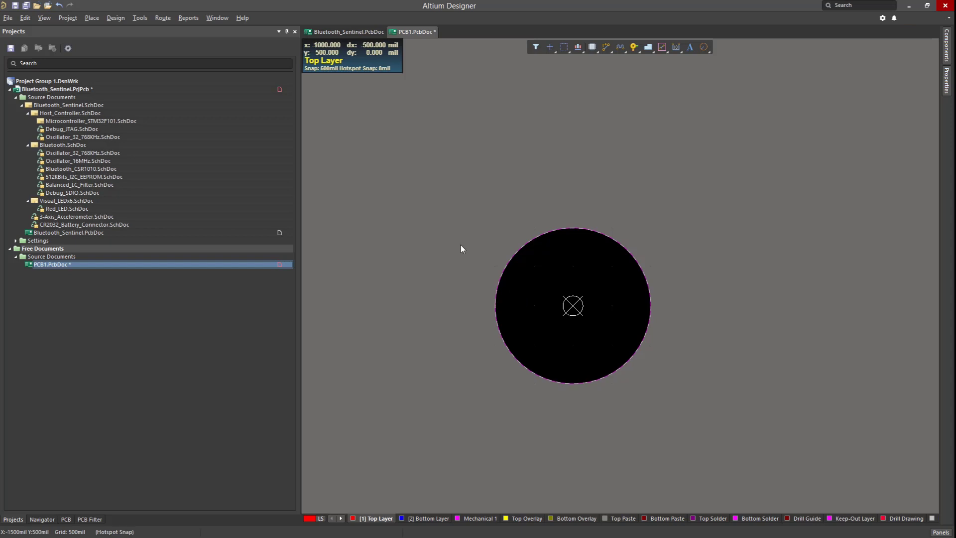
Select the new circular outline arc to check it, then clear the selection
{"action": "left_click", "coordinate": [443, 212]}
{"action": "left_click", "coordinate": [677, 411]}
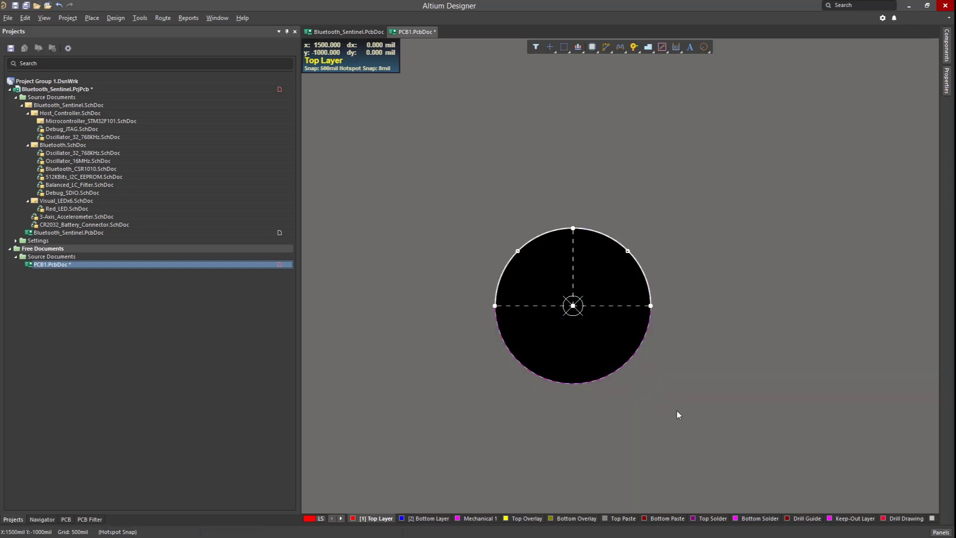
{"action": "left_click", "coordinate": [676, 411]}
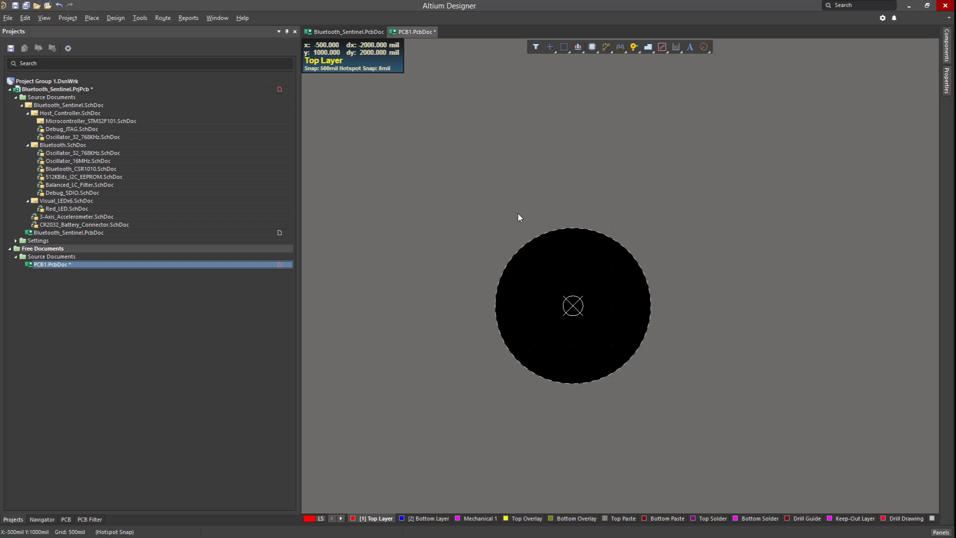
{"action": "left_click", "coordinate": [8, 18]}
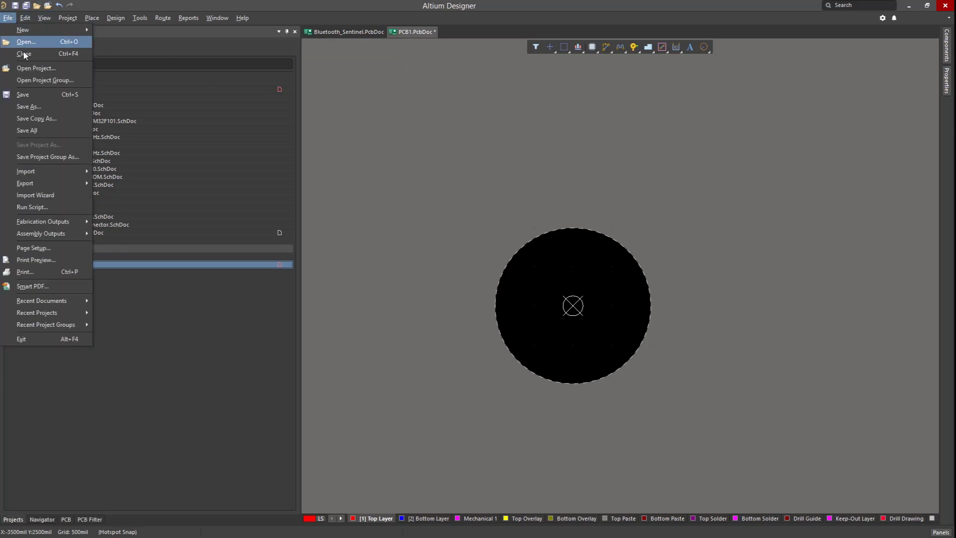
Choose outline.dxf in the DXF/DWG importer
{"action": "mouse_move", "coordinate": [76, 169]}
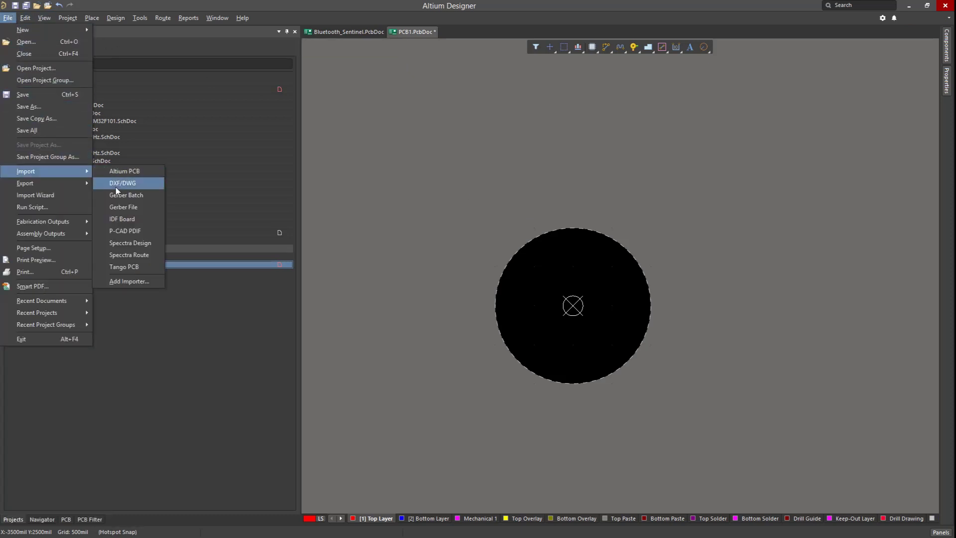
{"action": "left_click", "coordinate": [122, 183]}
{"action": "left_click", "coordinate": [524, 244]}
{"action": "double_click", "coordinate": [524, 244]}
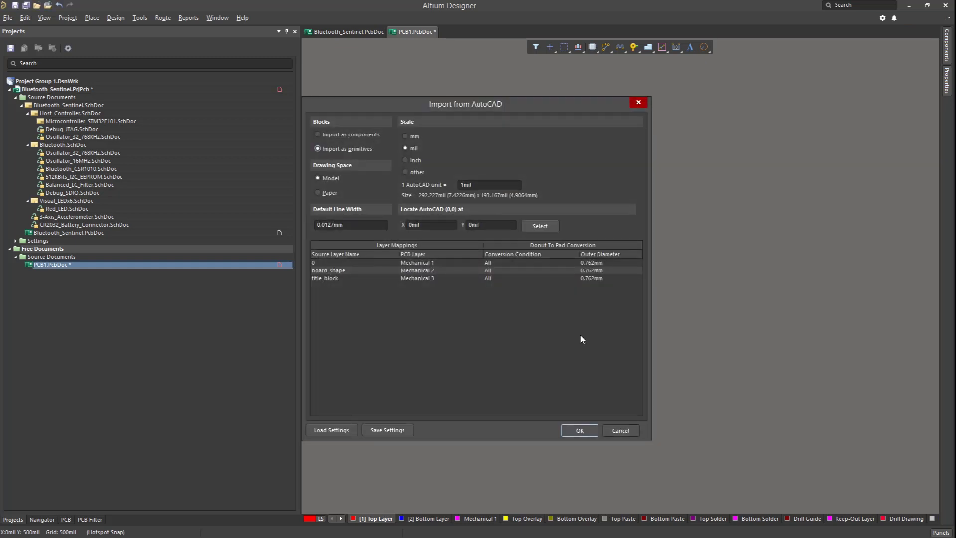
Import outline.dxf at mm scale, keeping the 0, board_shape and title_block layer mappings
{"action": "left_click", "coordinate": [406, 172]}
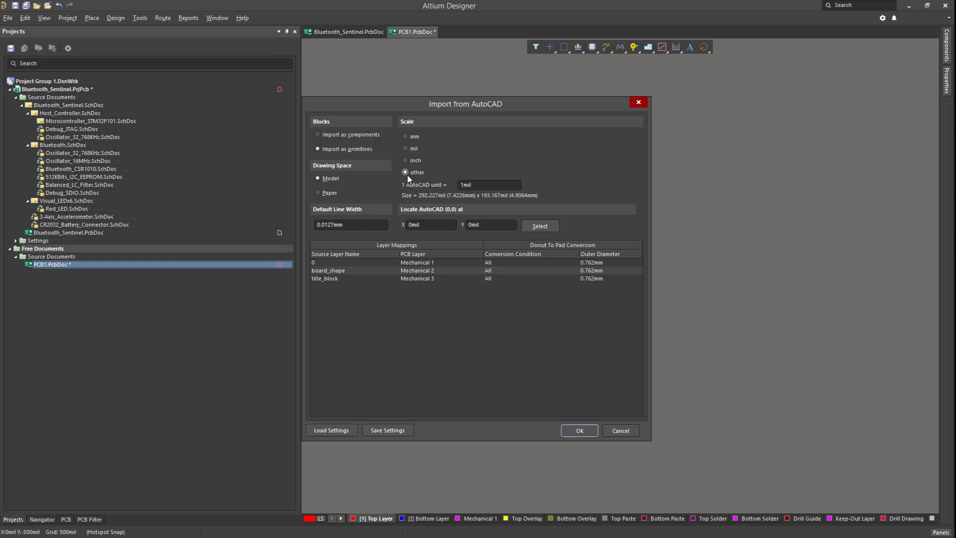
{"action": "left_click", "coordinate": [405, 149]}
{"action": "left_click", "coordinate": [405, 136]}
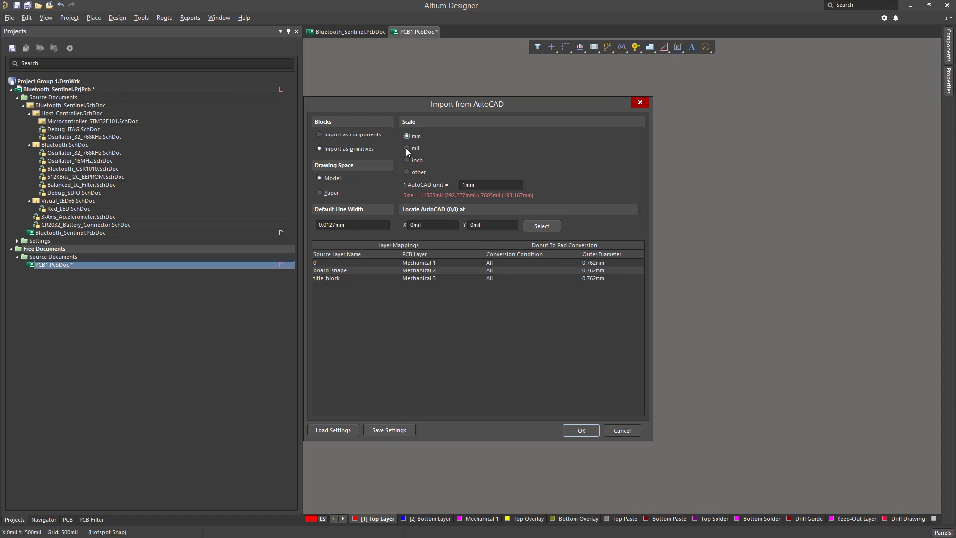
{"action": "left_click", "coordinate": [376, 261]}
{"action": "left_click", "coordinate": [374, 270]}
{"action": "left_click", "coordinate": [372, 279]}
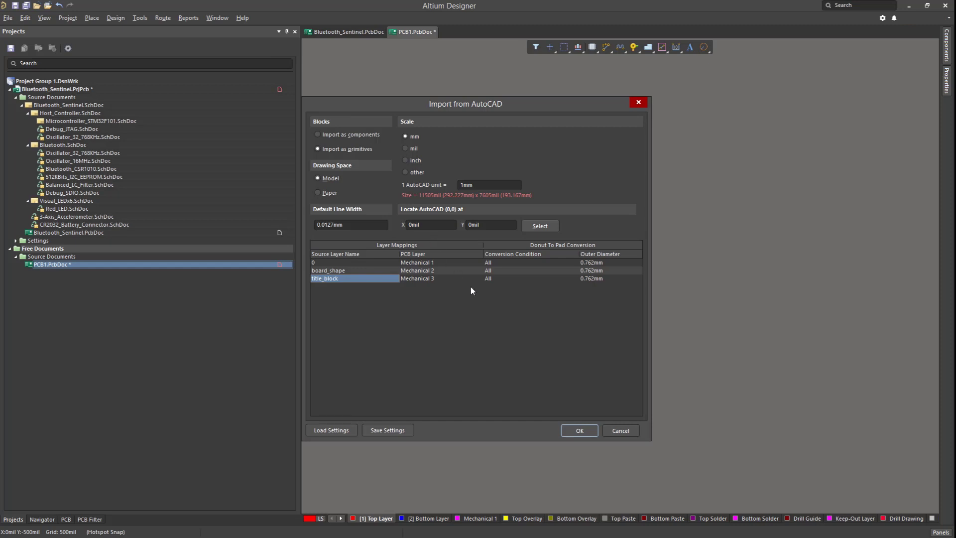
{"action": "left_click", "coordinate": [581, 431]}
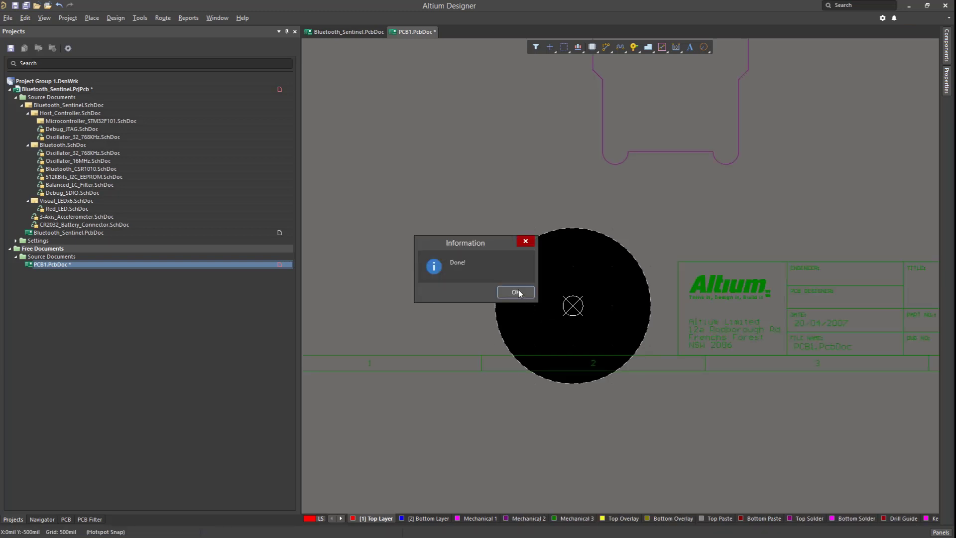
{"action": "left_click", "coordinate": [516, 292]}
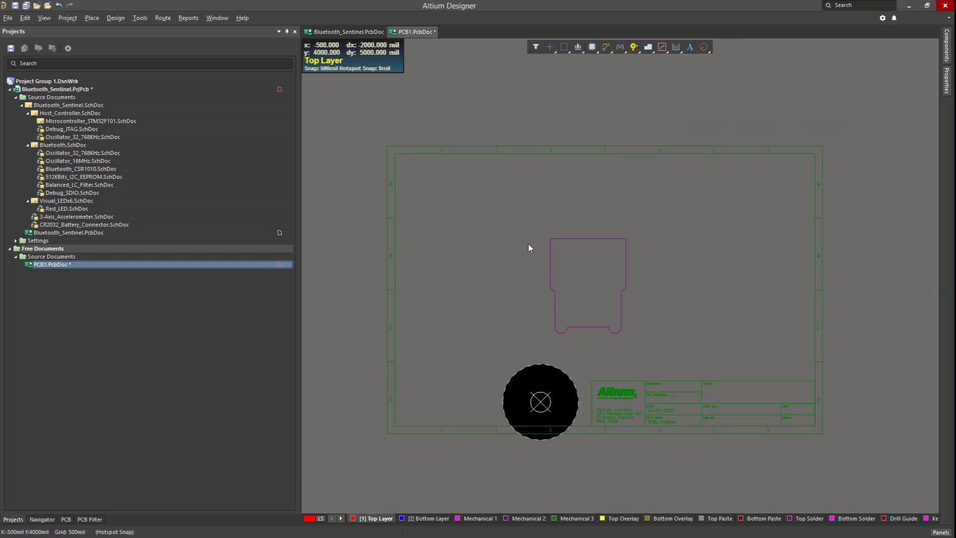
Select the imported magenta outline and define the board shape from it
{"action": "left_click_drag", "start_coordinate": [520, 220], "coordinate": [659, 350]}
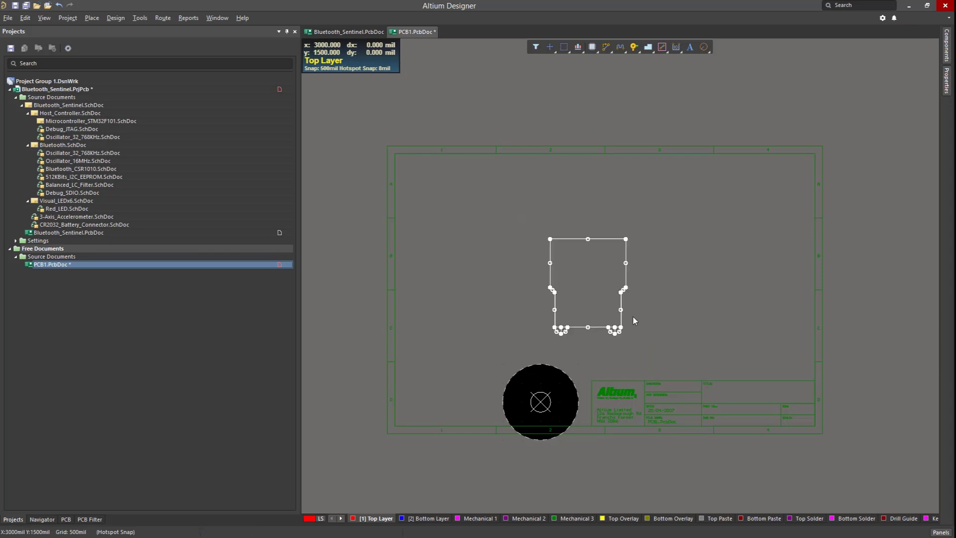
{"action": "left_click", "coordinate": [116, 18]}
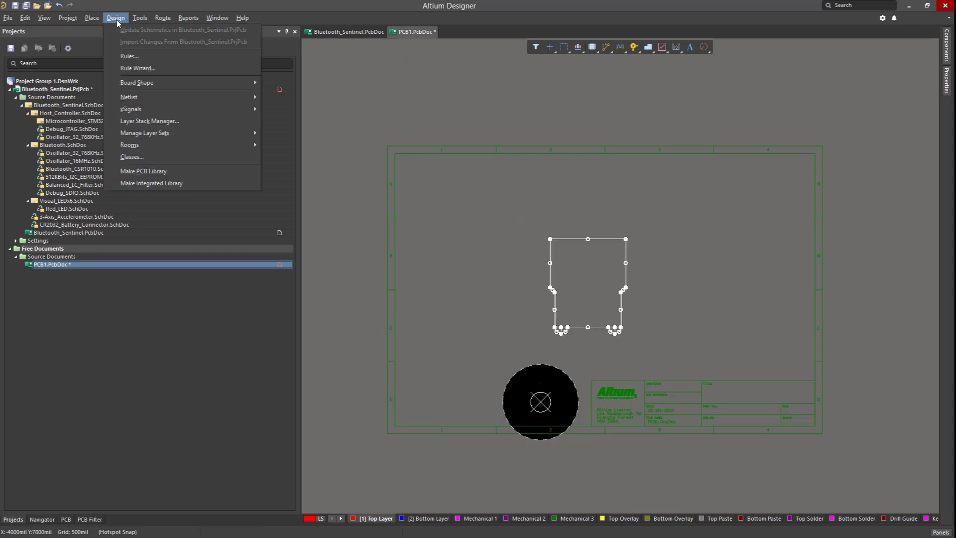
{"action": "mouse_move", "coordinate": [207, 81]}
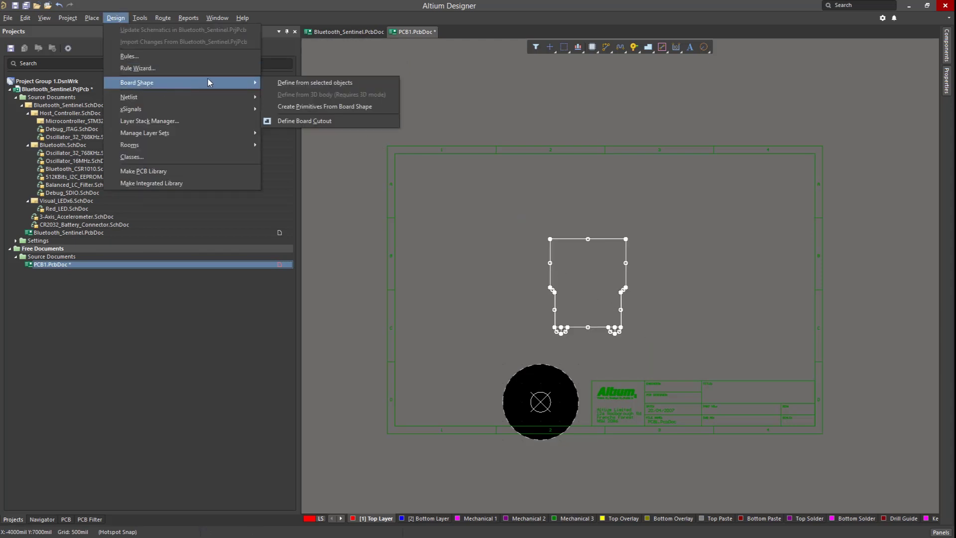
{"action": "left_click", "coordinate": [276, 85]}
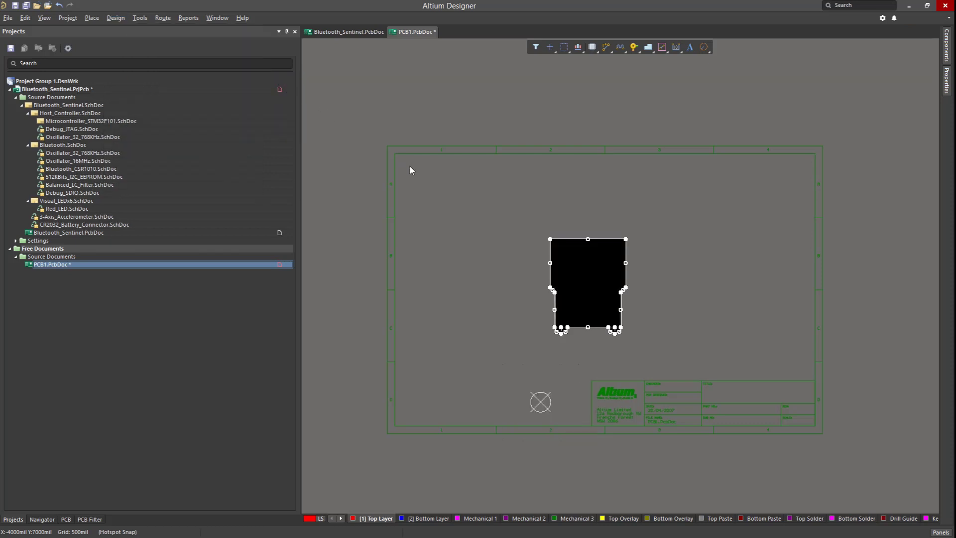
{"action": "left_click", "coordinate": [473, 270]}
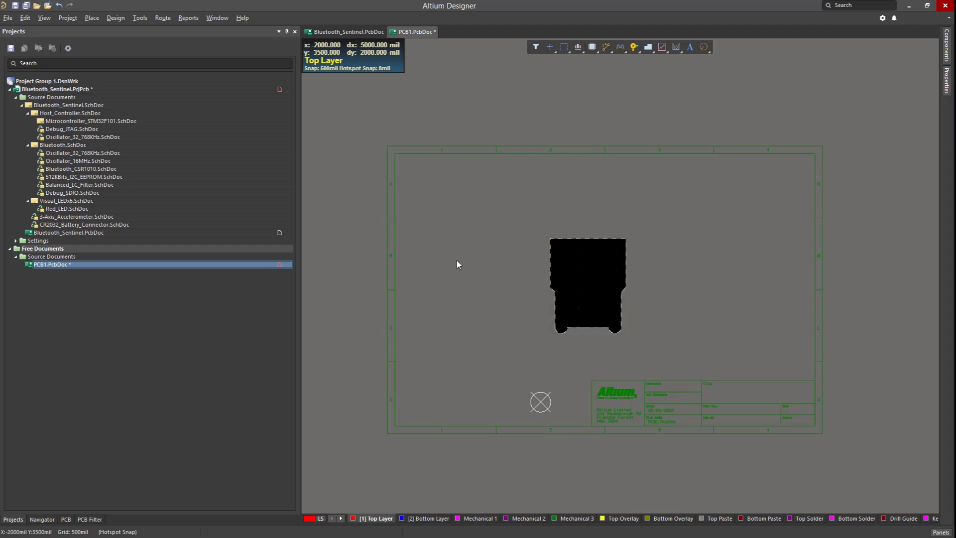